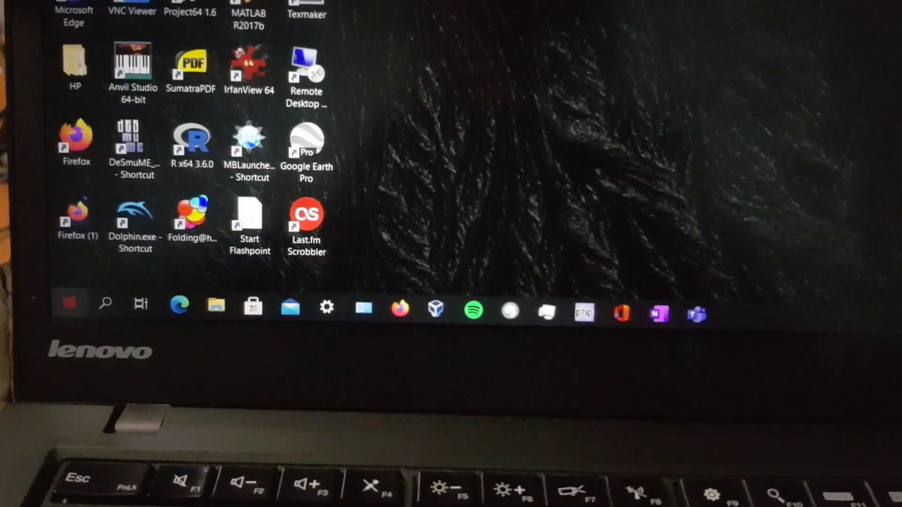
Step: Restart Windows 10 from the Start menu's power options
{"action": "key", "text": "super"}
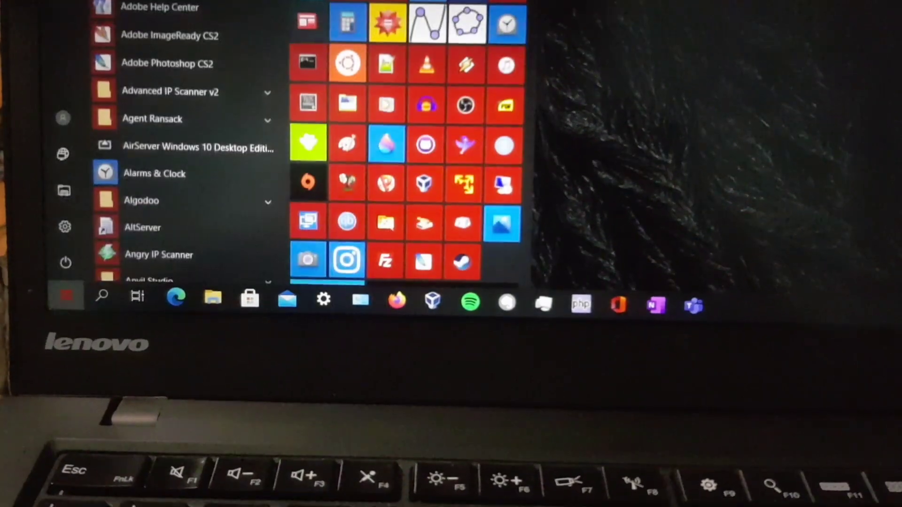
{"action": "left_click", "coordinate": [65, 261]}
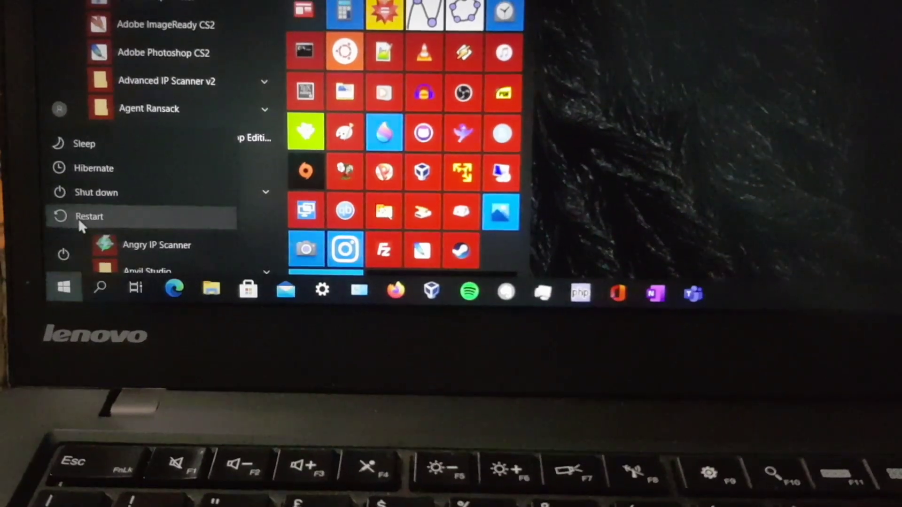
{"action": "left_click", "coordinate": [78, 218]}
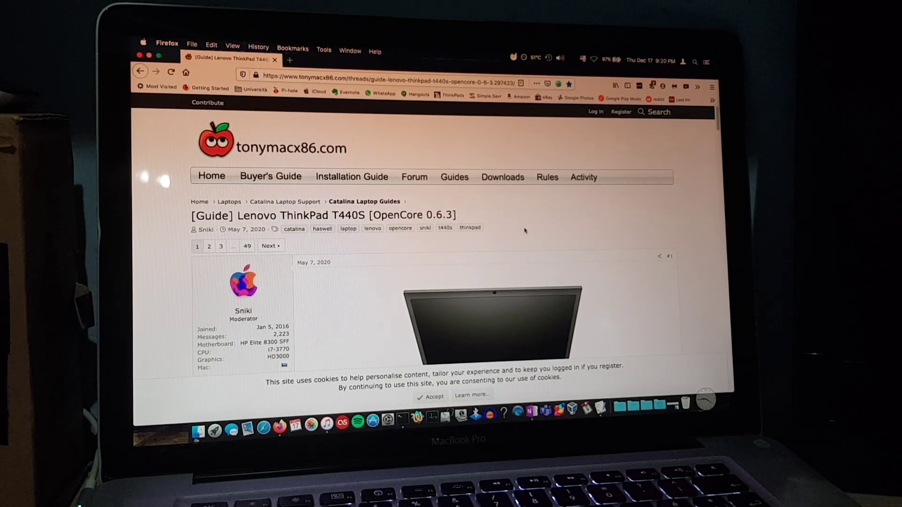
Step: Open the guide's Lenovo-Thinkpad-T440S GitHub repository link in a new tab
{"action": "scroll", "coordinate": [525, 230], "scroll_direction": "down", "scroll_amount": 10}
{"action": "scroll", "coordinate": [530, 234], "scroll_direction": "up", "scroll_amount": 5}
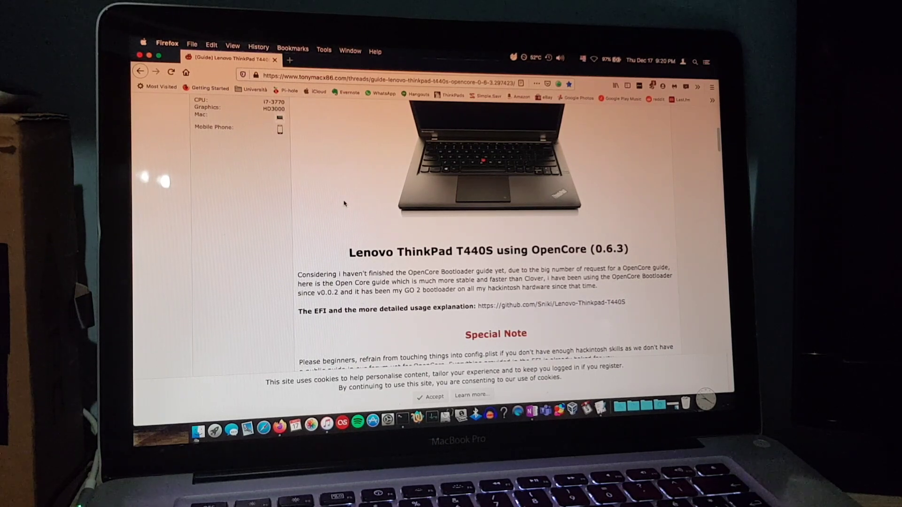
{"action": "scroll", "coordinate": [345, 192], "scroll_direction": "down", "scroll_amount": 2}
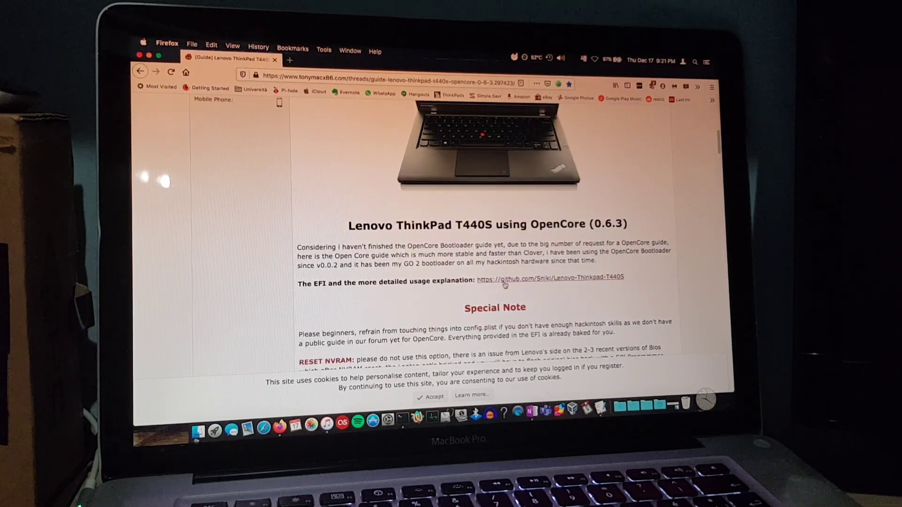
{"action": "middle_click", "coordinate": [504, 280]}
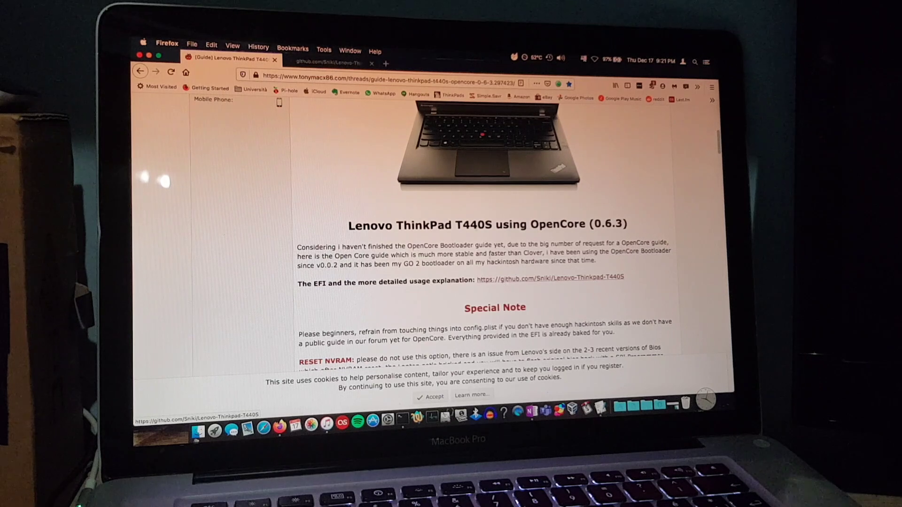
Step: View the repository's Code download options, then minimize Firefox to the desktop
{"action": "left_click", "coordinate": [329, 62]}
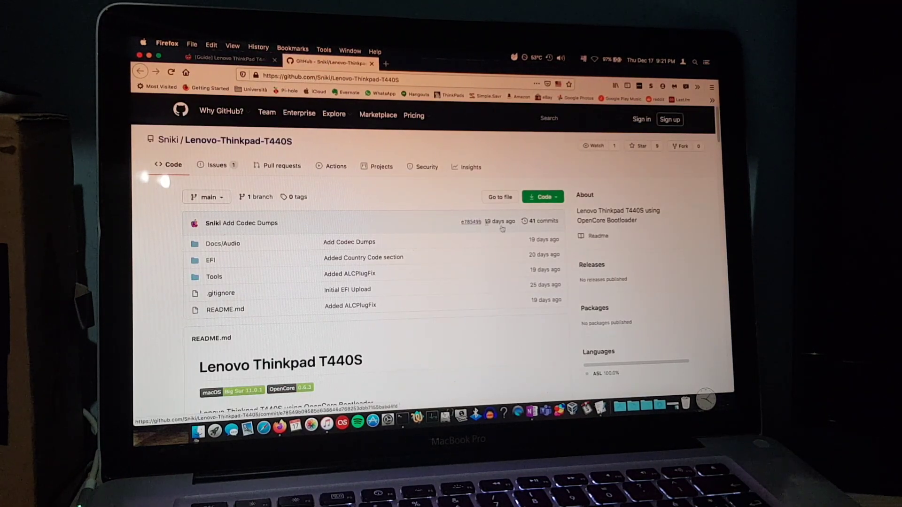
{"action": "left_click", "coordinate": [545, 197]}
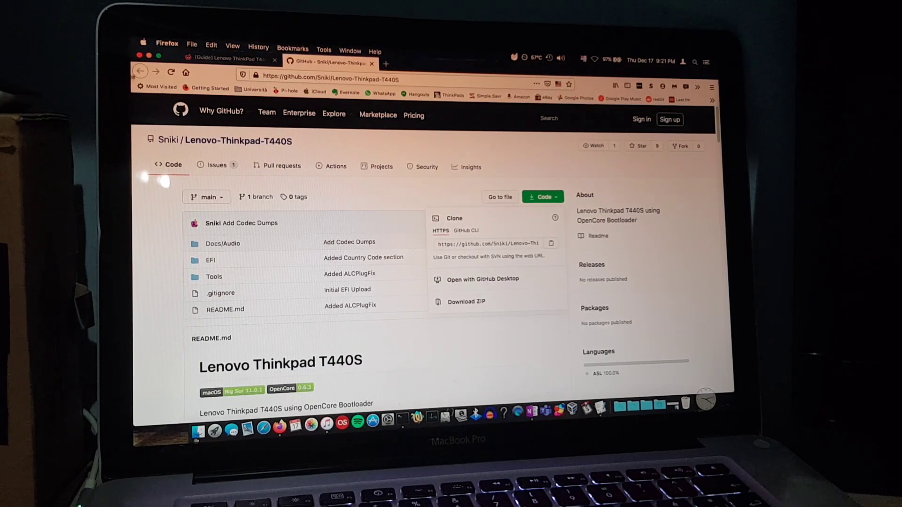
{"action": "left_click", "coordinate": [149, 56]}
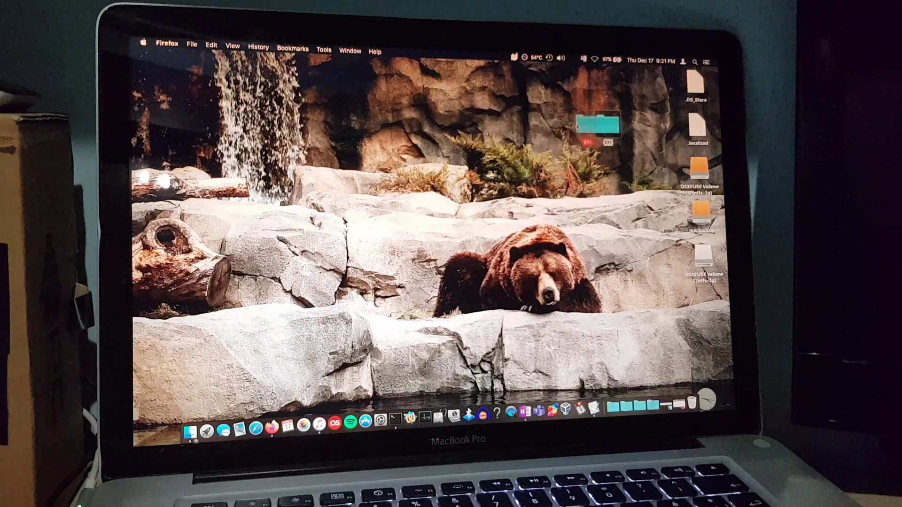
Step: Shift the desktop EFI folder slightly left and open it in Finder
{"action": "left_click_drag", "start_coordinate": [593, 126], "coordinate": [558, 127]}
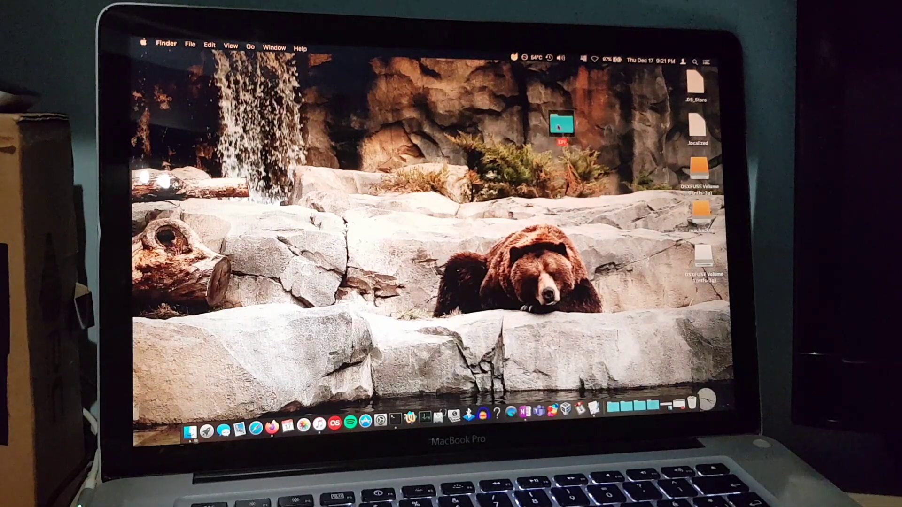
{"action": "double_click", "coordinate": [559, 126]}
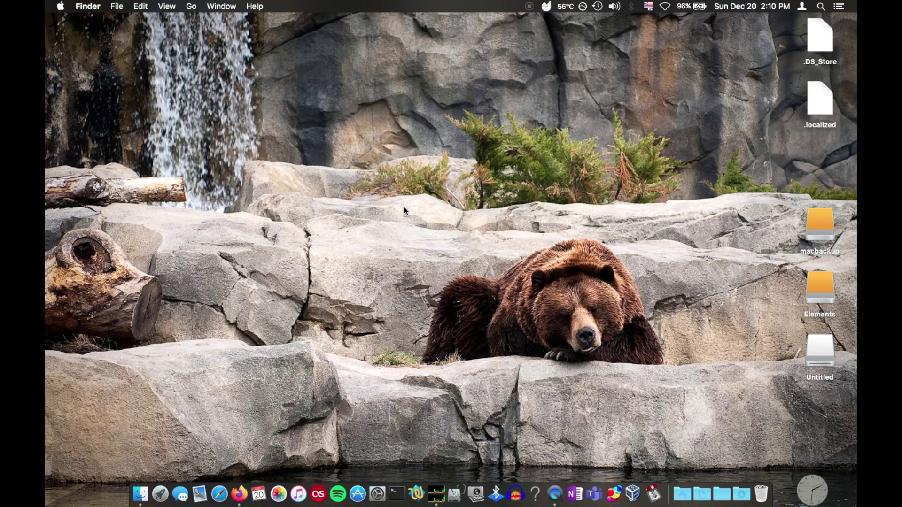
Step: Navigate to macbackup > BIG files > MacOS in Finder
{"action": "double_click", "coordinate": [813, 228]}
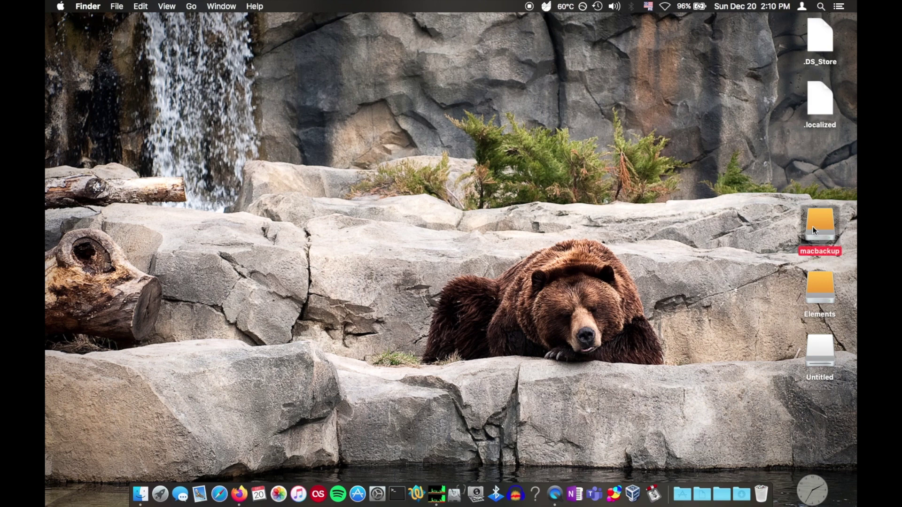
{"action": "double_click", "coordinate": [324, 261]}
{"action": "left_click", "coordinate": [324, 167]}
{"action": "double_click", "coordinate": [325, 167]}
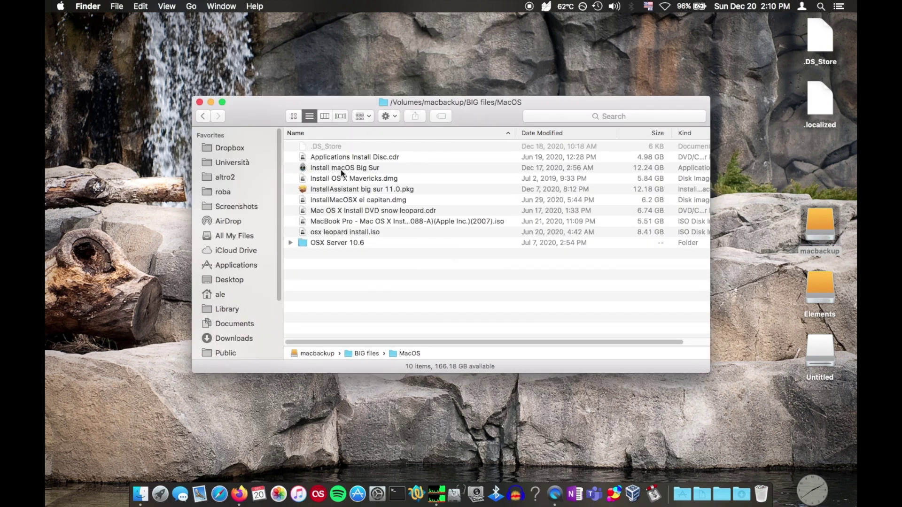
Step: Quick Look the Install macOS Big Sur app's details, then close the preview
{"action": "left_click", "coordinate": [432, 167]}
{"action": "key", "text": "space"}
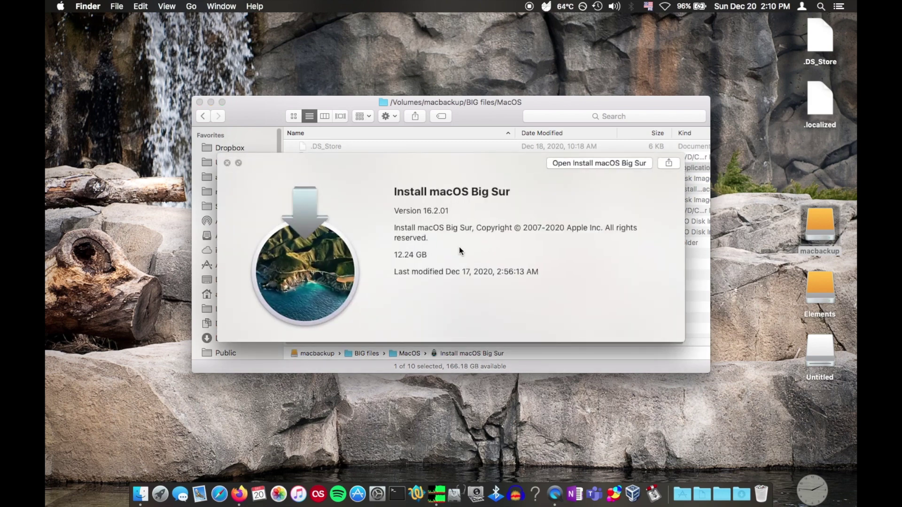
{"action": "key", "text": "space"}
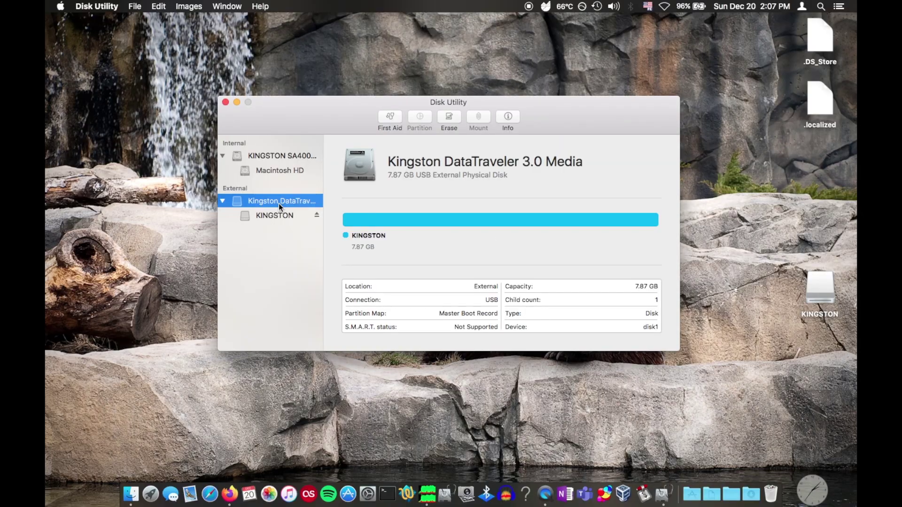
Step: Erase the whole Kingston DataTraveler disk as Mac OS Extended (Journaled), GUID Partition Map, and view the log
{"action": "left_click", "coordinate": [280, 214]}
{"action": "left_click", "coordinate": [273, 199]}
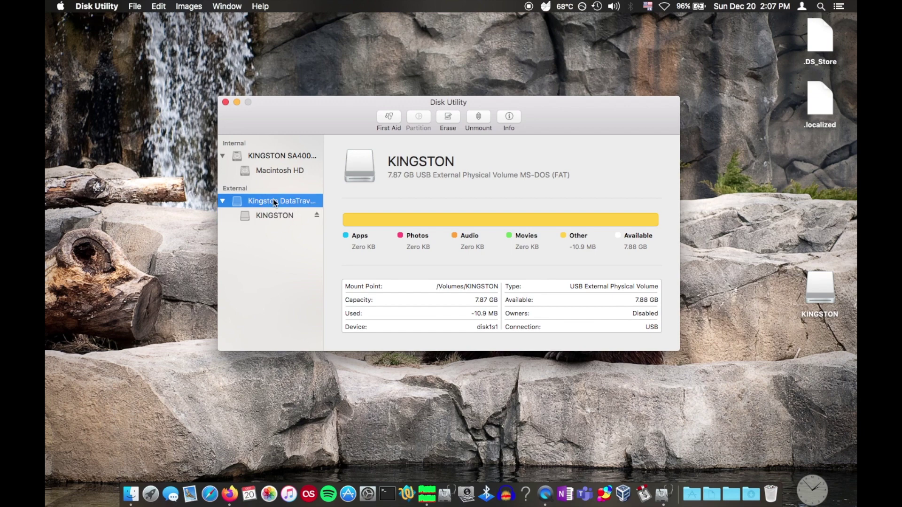
{"action": "left_click", "coordinate": [449, 117]}
{"action": "left_click", "coordinate": [450, 219]}
{"action": "left_click", "coordinate": [451, 218]}
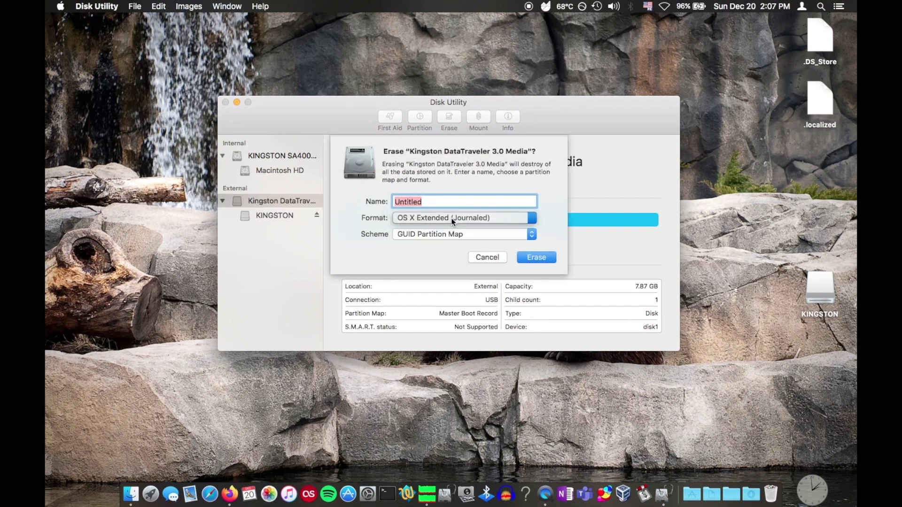
{"action": "left_click", "coordinate": [444, 235]}
{"action": "left_click", "coordinate": [433, 233]}
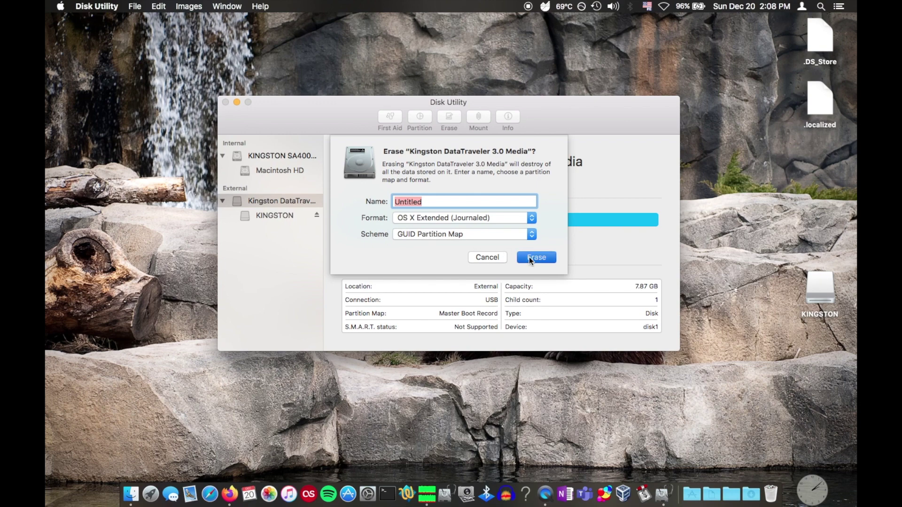
{"action": "left_click", "coordinate": [529, 257]}
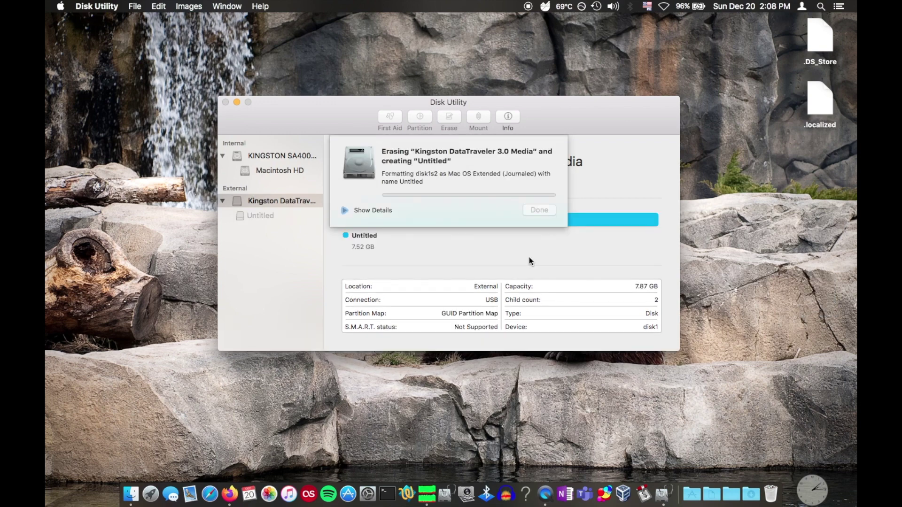
{"action": "left_click", "coordinate": [346, 201]}
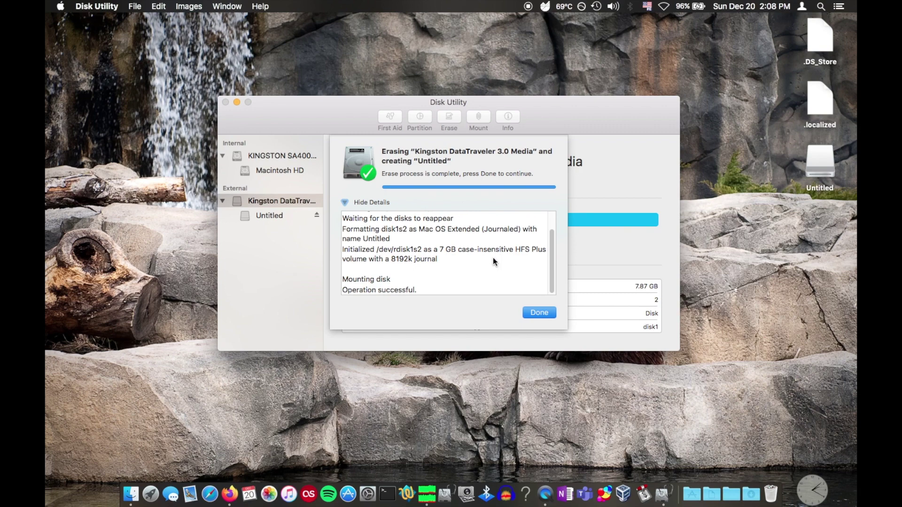
Step: In a new Terminal window, build a sudo command pointing to Big Sur's Contents/Resources/createinstallmedia
{"action": "left_click", "coordinate": [540, 310]}
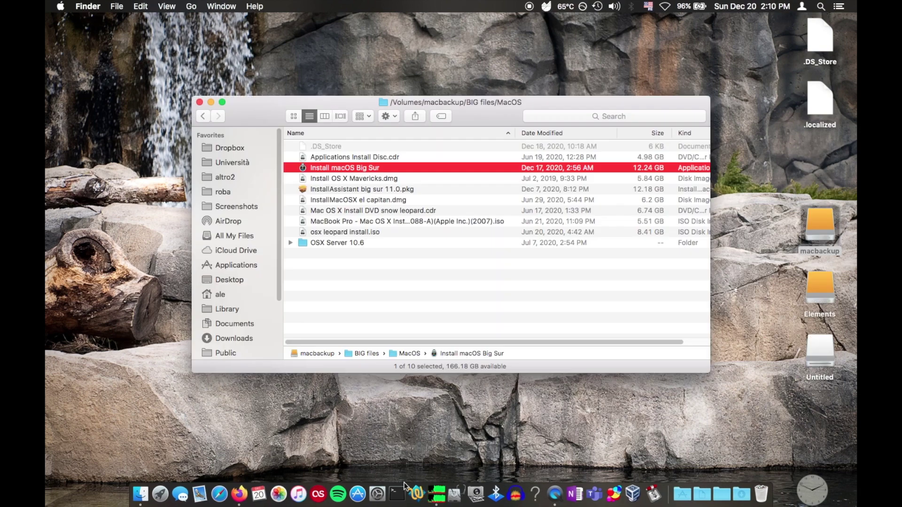
{"action": "left_click", "coordinate": [403, 495]}
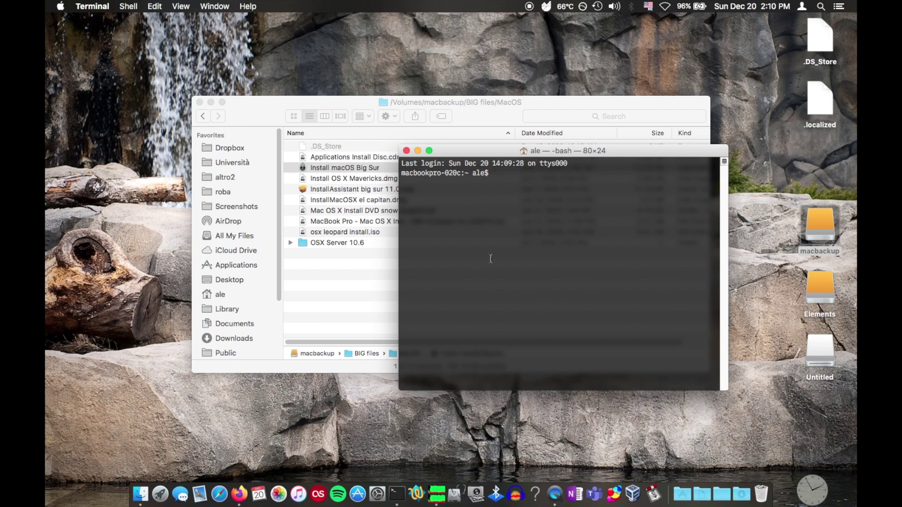
{"action": "type", "text": "sudo"}
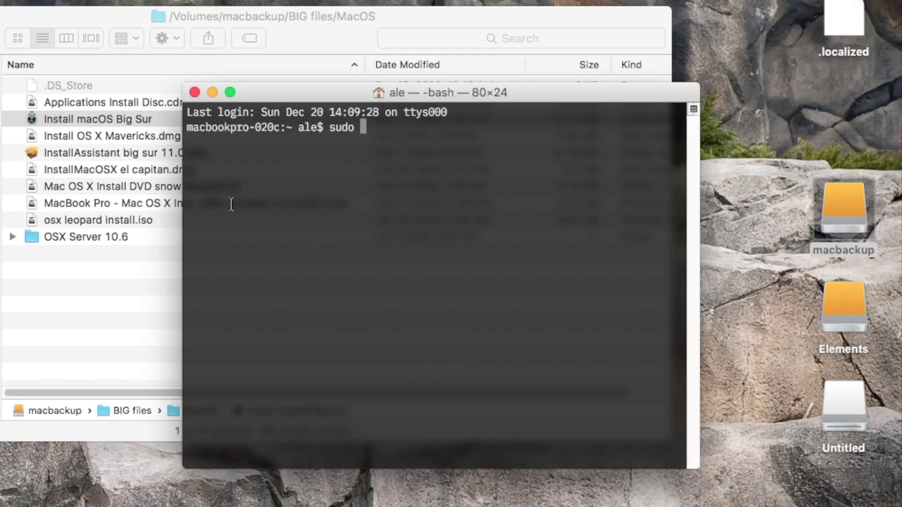
{"action": "left_click_drag", "start_coordinate": [119, 120], "coordinate": [334, 175]}
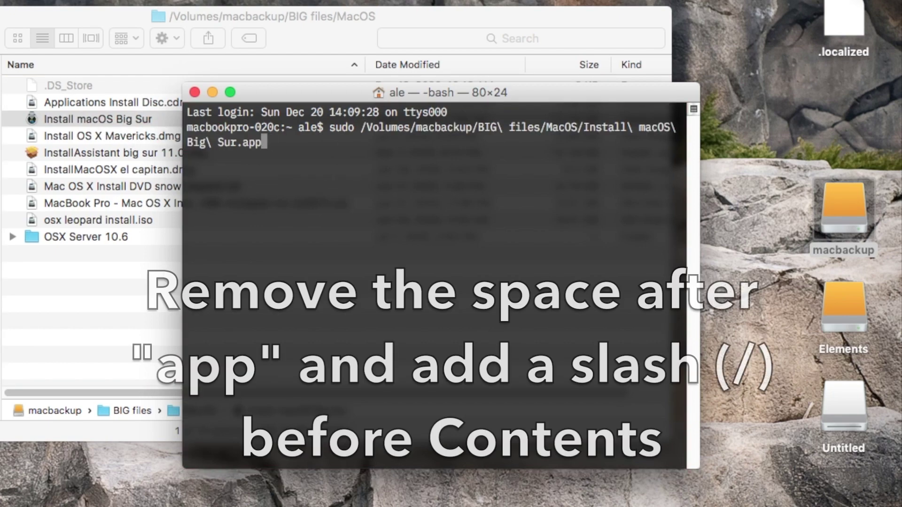
{"action": "type", "text": "/Con"}
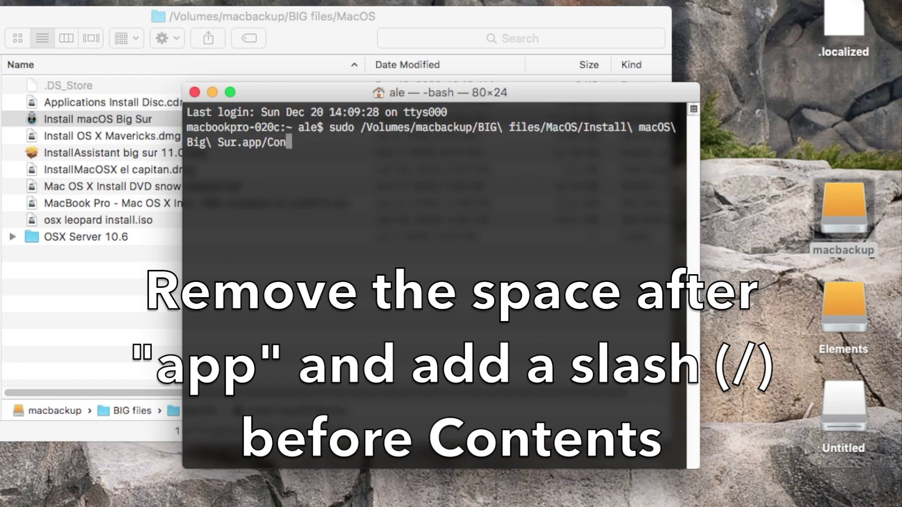
{"action": "key", "text": "Tab"}
{"action": "type", "text": "Res"}
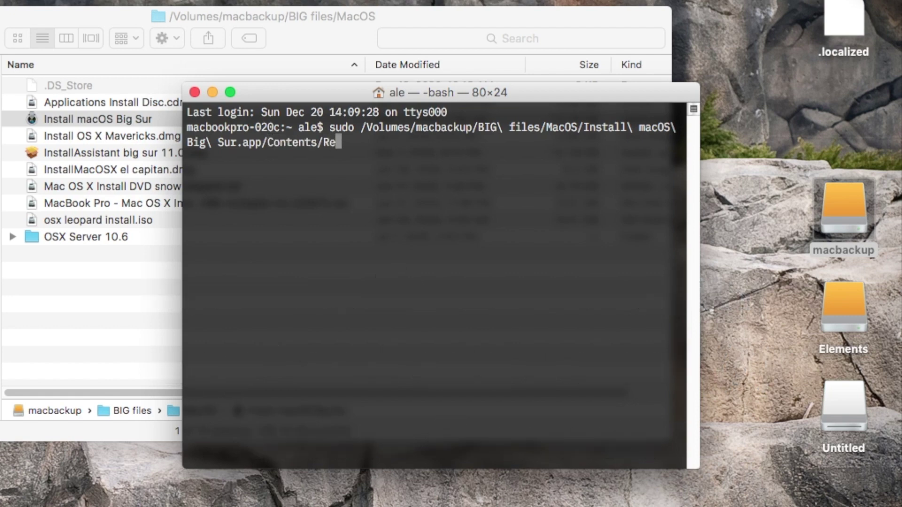
{"action": "key", "text": "Tab"}
{"action": "type", "text": "cr"}
{"action": "key", "text": "Tab"}
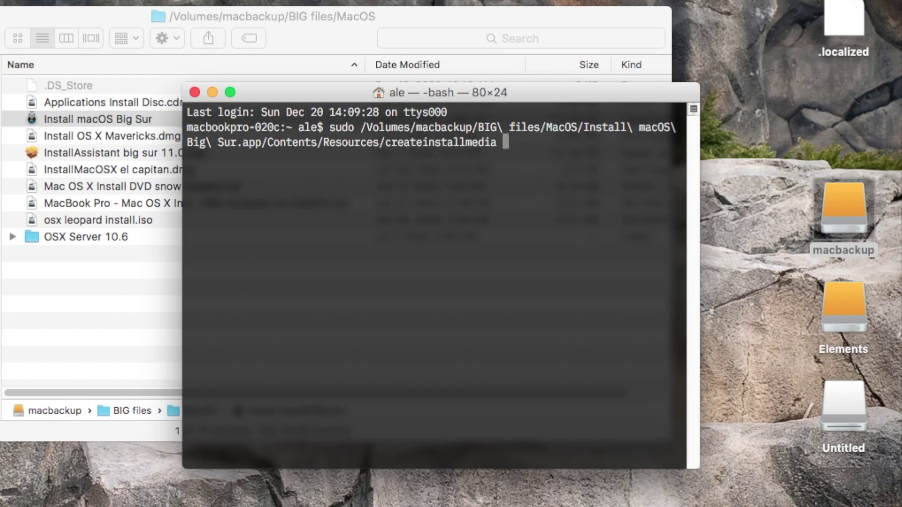
Step: Add --volume targeting the Untitled drive and run it with the admin password
{"action": "type", "text": "--volume"}
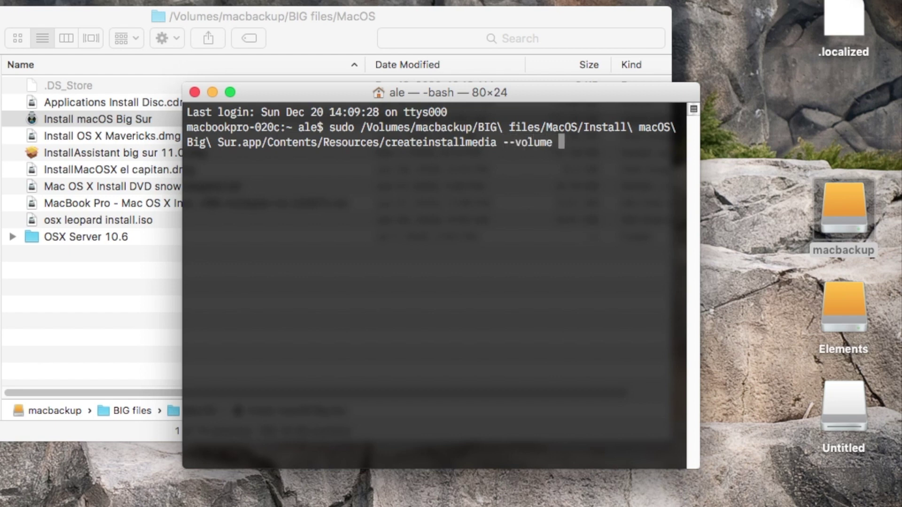
{"action": "left_click_drag", "start_coordinate": [862, 395], "coordinate": [619, 254]}
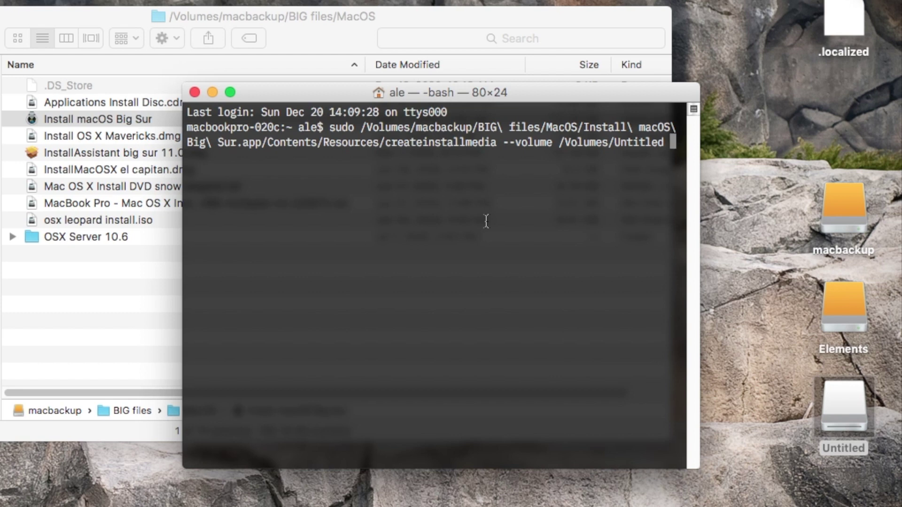
{"action": "key", "text": "Return"}
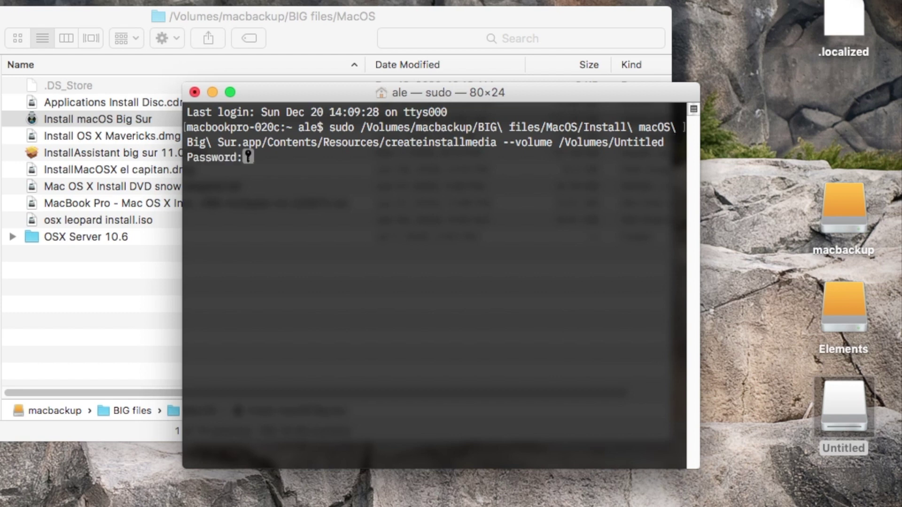
{"action": "key", "text": "Return"}
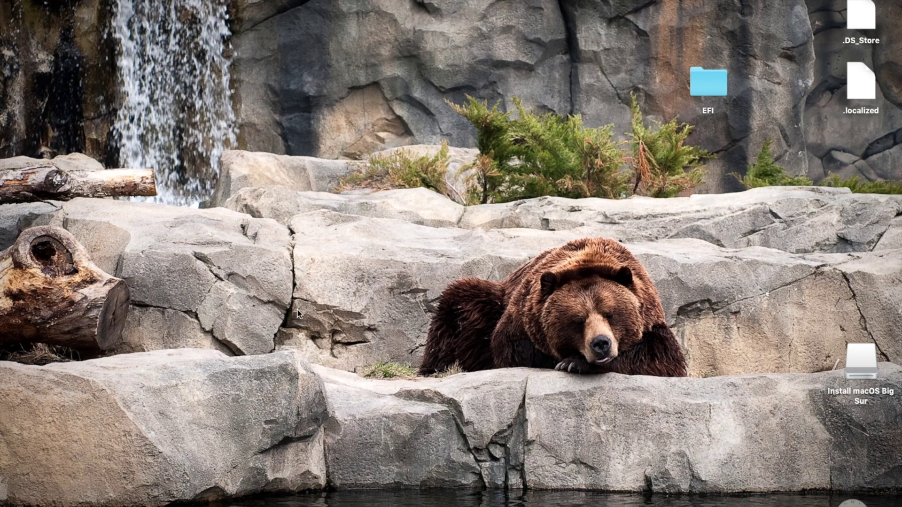
Step: Run diskutil list in a new Terminal window to identify the USB drive
{"action": "left_click", "coordinate": [373, 487]}
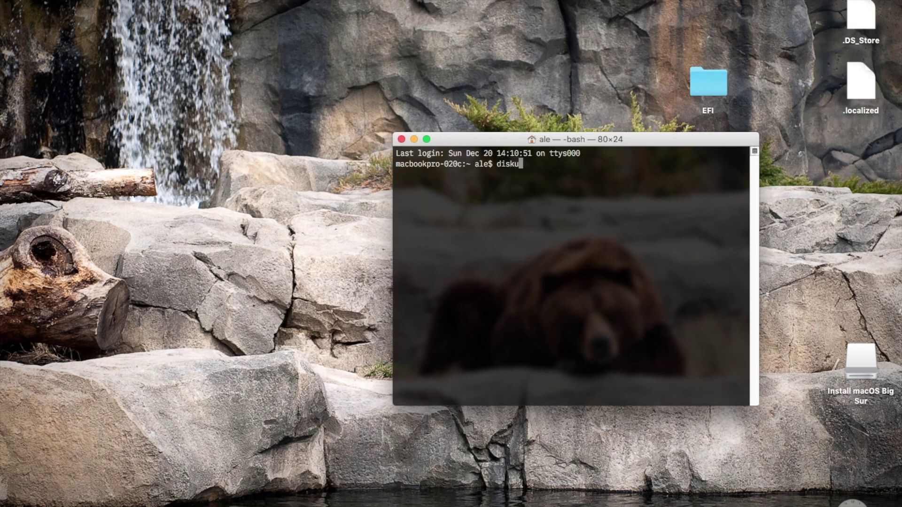
{"action": "type", "text": "diskutil list"}
{"action": "key", "text": "Return"}
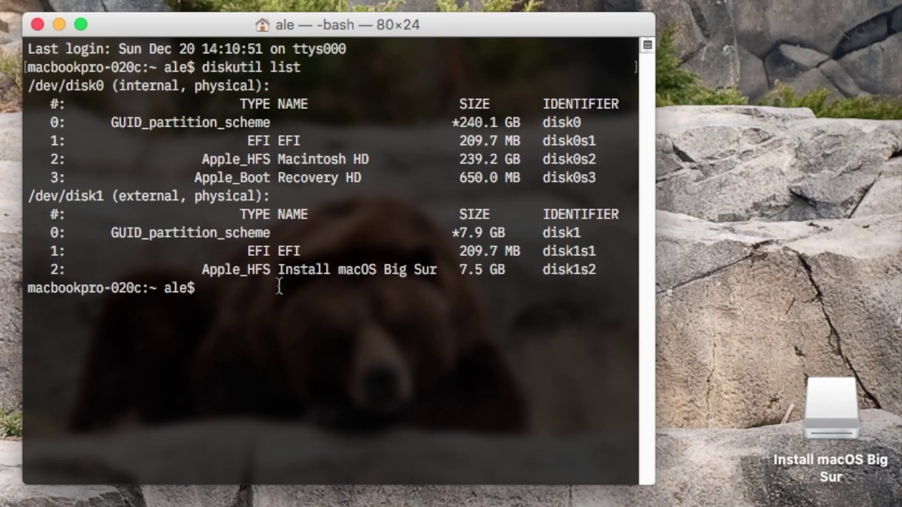
Step: Mount the USB drive's EFI partition disk1s1 with diskutil mountdisk
{"action": "left_click_drag", "start_coordinate": [288, 249], "coordinate": [559, 245]}
{"action": "left_click", "coordinate": [611, 246]}
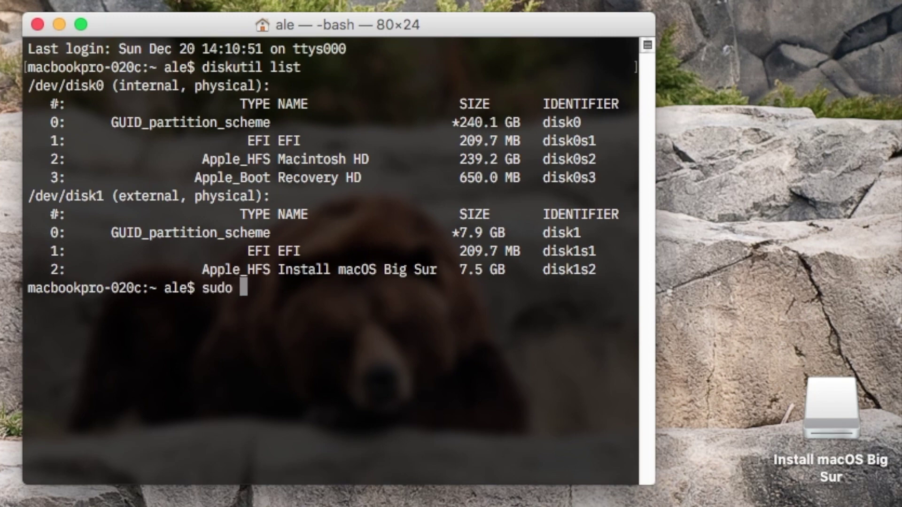
{"action": "type", "text": "diskutil mountdisk /dev/disk1s1"}
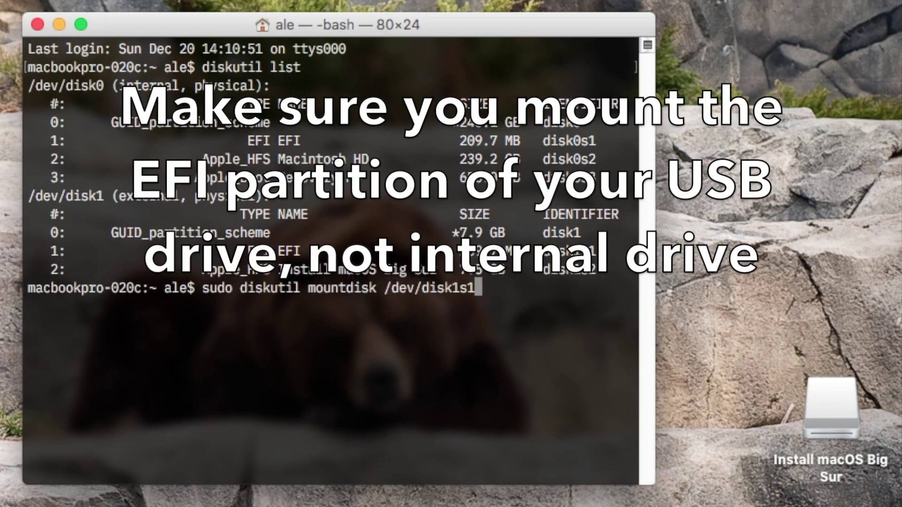
{"action": "key", "text": "Return"}
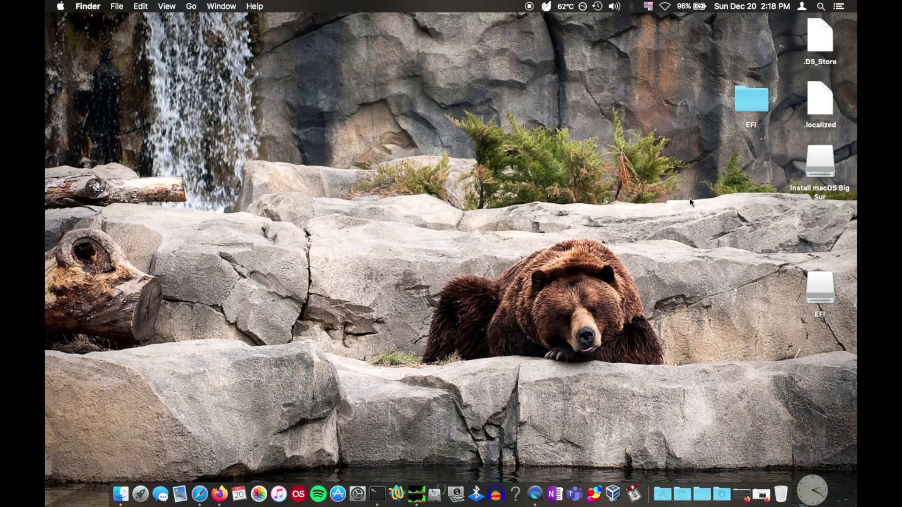
Step: Open the desktop EFI folder, check BOOT's BOOTx64.efi, and return to EFI
{"action": "double_click", "coordinate": [748, 101]}
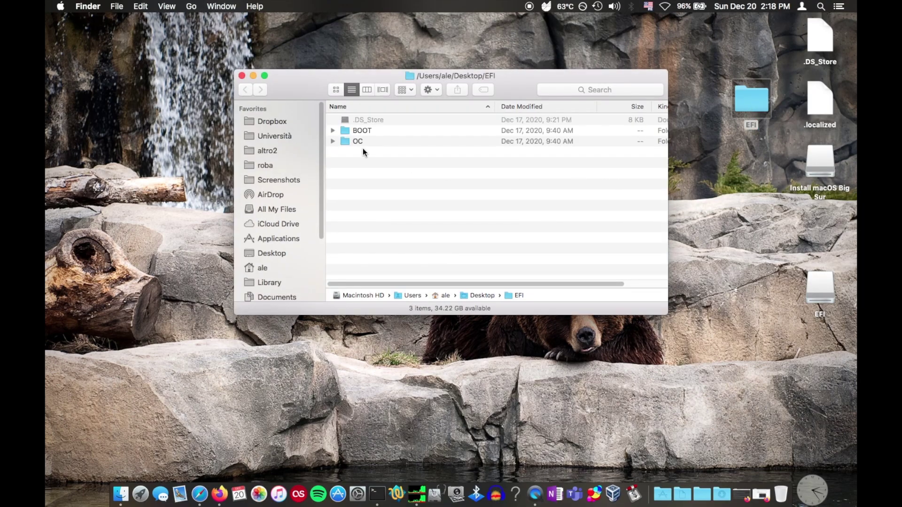
{"action": "double_click", "coordinate": [366, 131]}
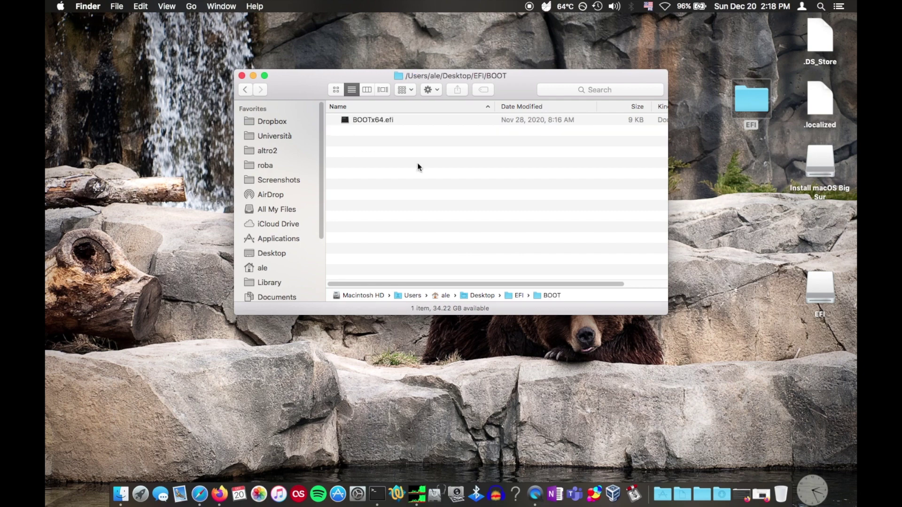
{"action": "left_click", "coordinate": [245, 90]}
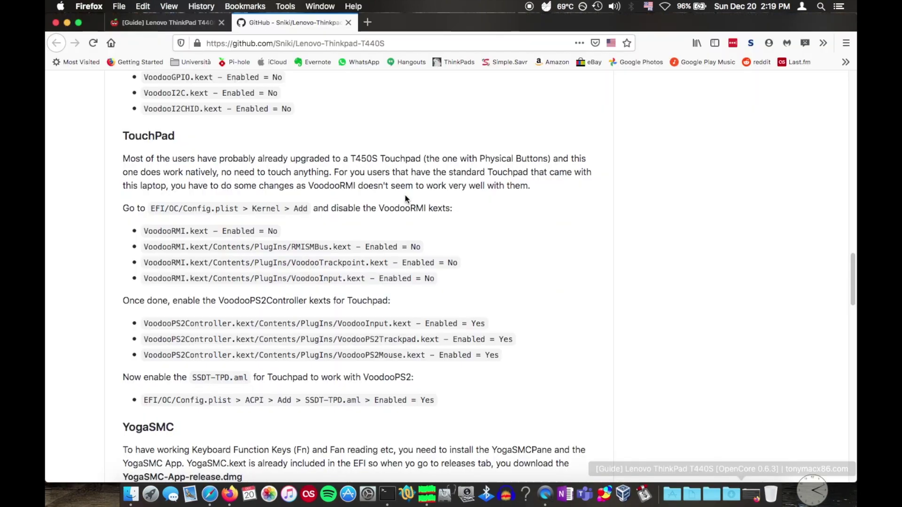
Step: Review the guide's touchscreen and touchpad kext notes, then Quick Look Config.plist
{"action": "scroll", "coordinate": [406, 195], "scroll_direction": "up", "scroll_amount": 5}
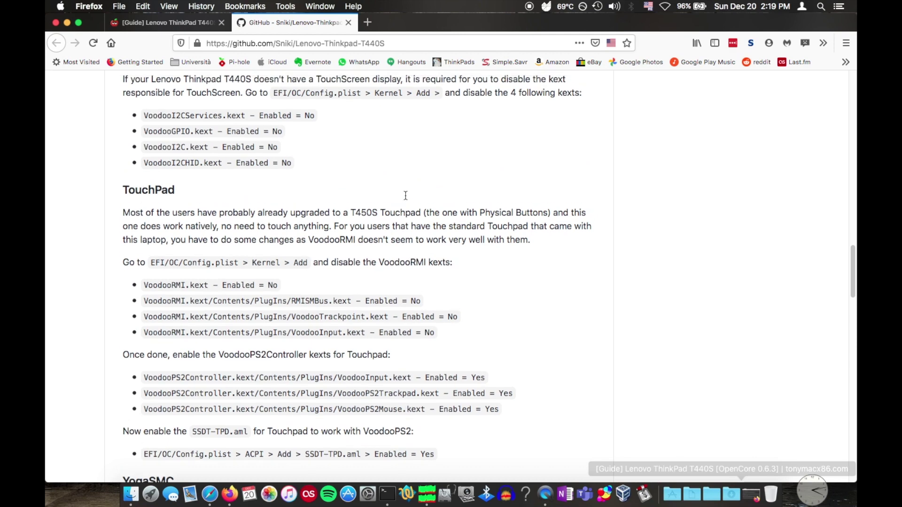
{"action": "scroll", "coordinate": [406, 195], "scroll_direction": "up", "scroll_amount": 3}
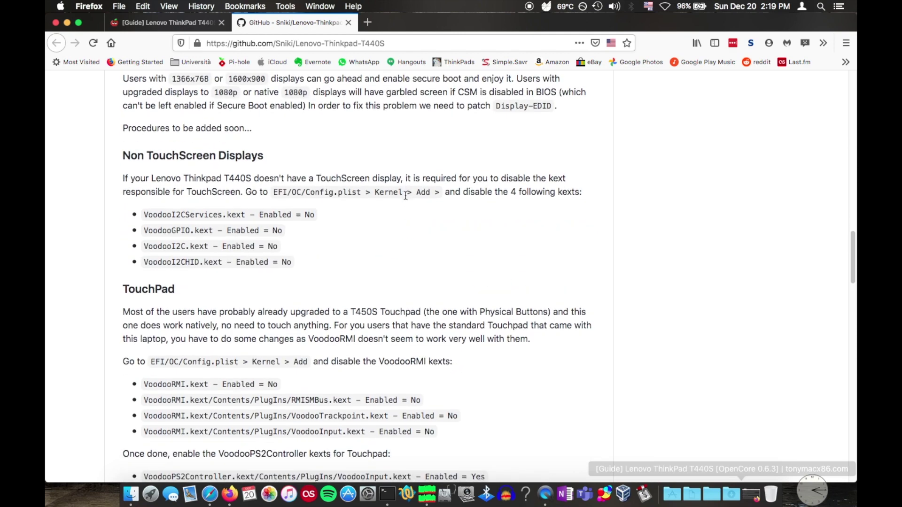
{"action": "scroll", "coordinate": [406, 195], "scroll_direction": "down", "scroll_amount": 1}
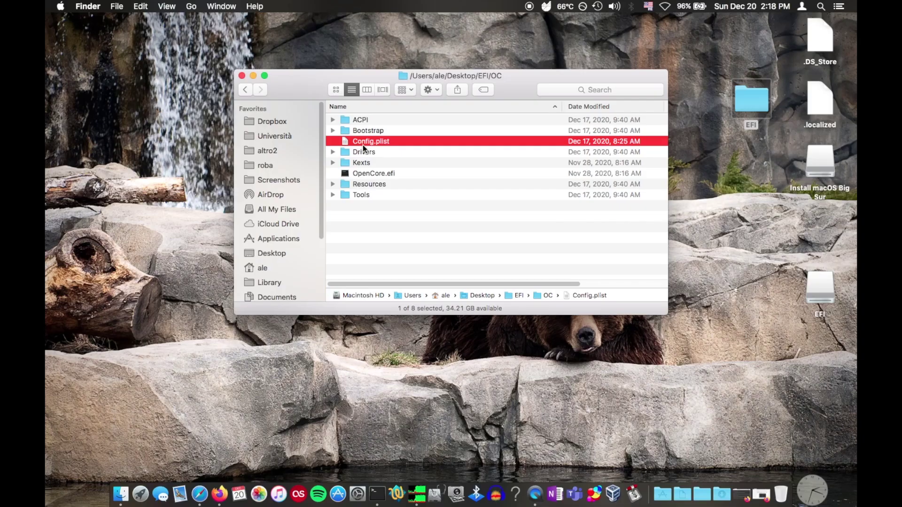
{"action": "key", "text": "space"}
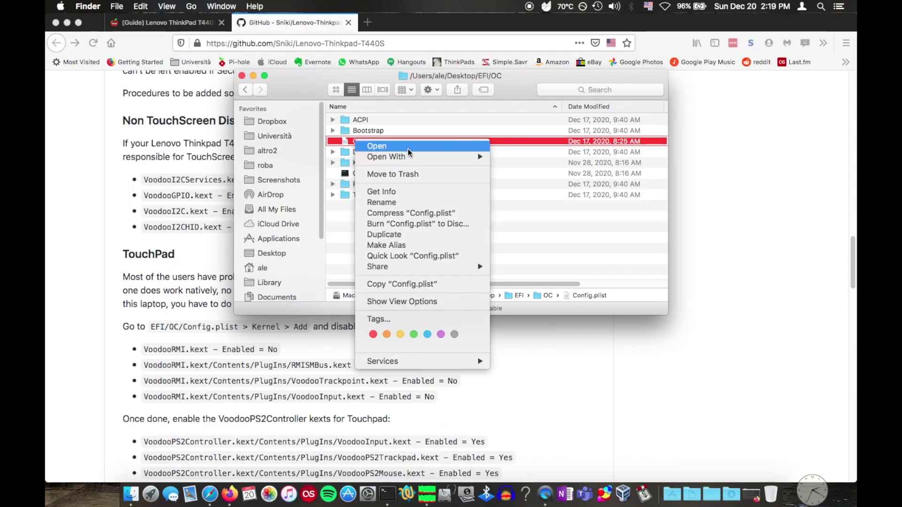
Step: Open Config.plist in PlistEdit Pro and reread the guide's kext instructions
{"action": "mouse_move", "coordinate": [482, 155]}
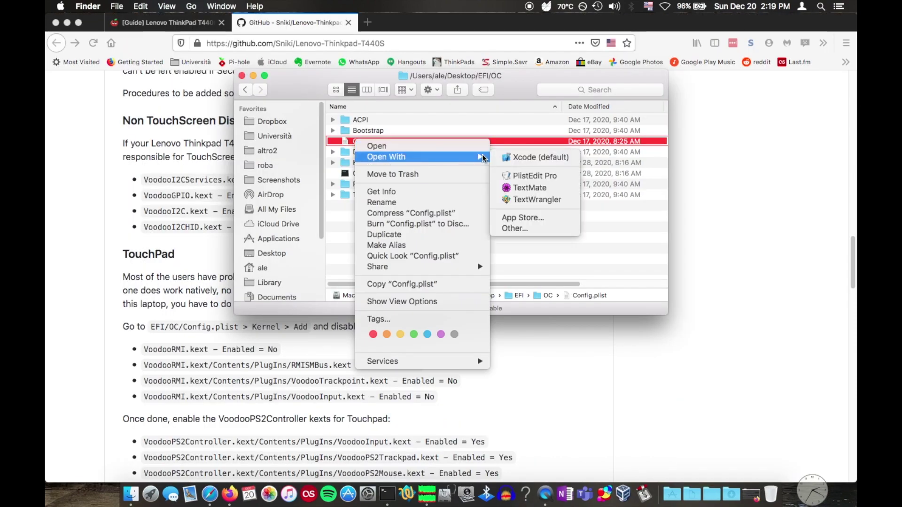
{"action": "left_click", "coordinate": [509, 175]}
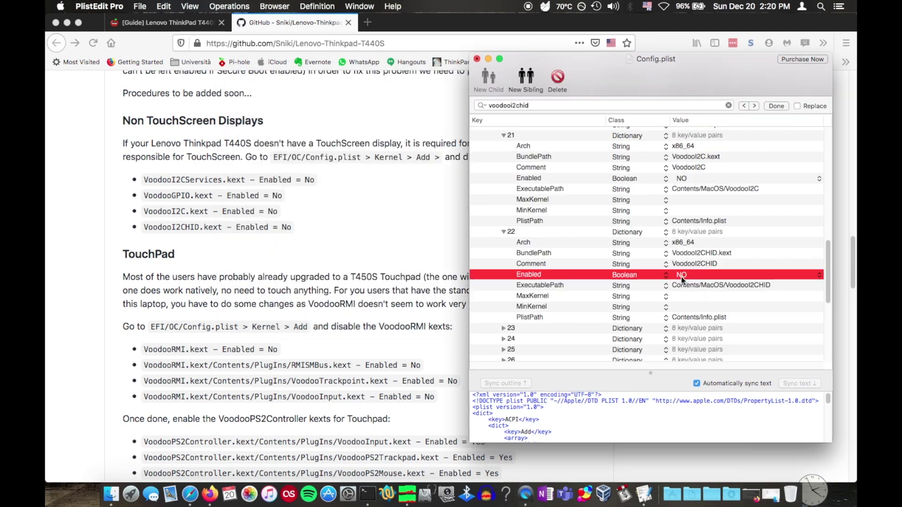
{"action": "left_click", "coordinate": [250, 277]}
{"action": "scroll", "coordinate": [278, 283], "scroll_direction": "down", "scroll_amount": 4}
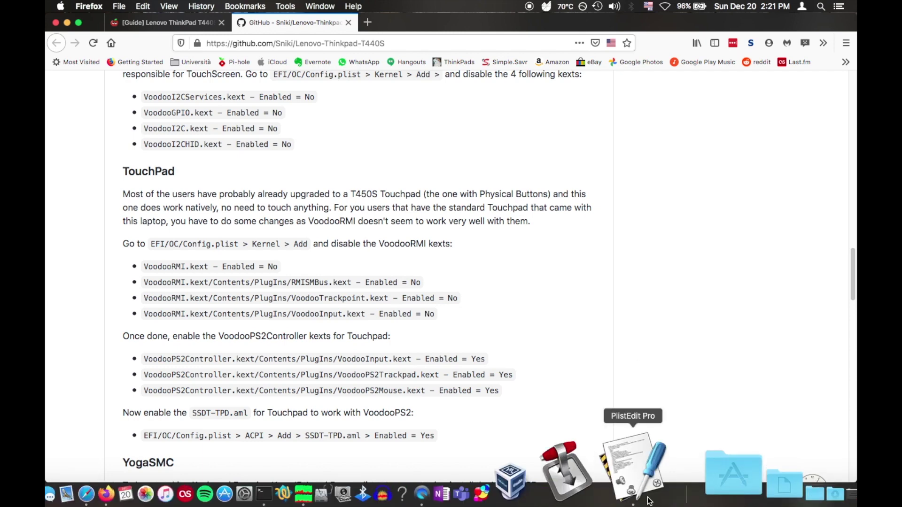
Step: Search Config.plist for voodoormi and expand the VoodooRMI.kext entry 12
{"action": "left_click", "coordinate": [603, 494]}
{"action": "key", "text": "super+f"}
{"action": "key", "text": "Return"}
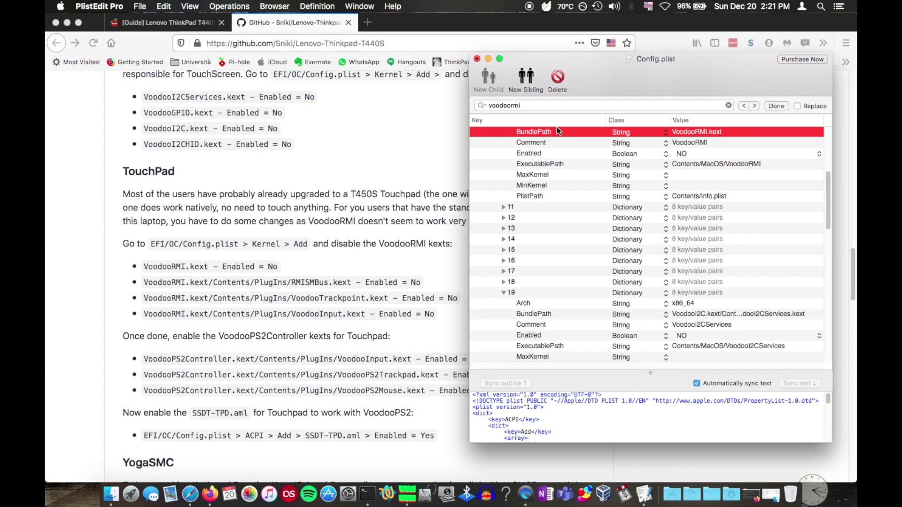
{"action": "left_click", "coordinate": [504, 217]}
{"action": "scroll", "coordinate": [512, 268], "scroll_direction": "down", "scroll_amount": 3}
{"action": "key", "text": "Return"}
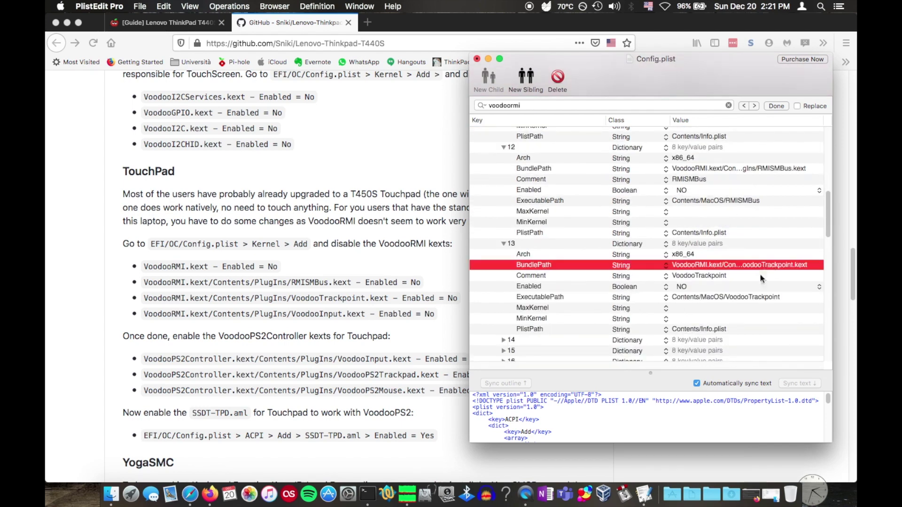
{"action": "scroll", "coordinate": [571, 290], "scroll_direction": "down", "scroll_amount": 3}
Step: Cross-check the kext entries against the guide in Firefox, then end the search
{"action": "key", "text": "super+Tab"}
{"action": "key", "text": "super+Tab"}
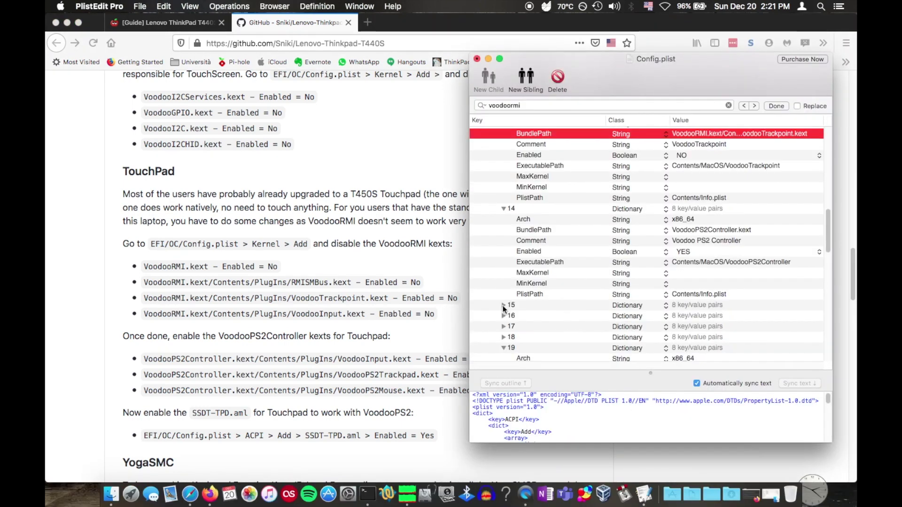
{"action": "scroll", "coordinate": [591, 289], "scroll_direction": "down", "scroll_amount": 10}
{"action": "scroll", "coordinate": [596, 288], "scroll_direction": "up", "scroll_amount": 5}
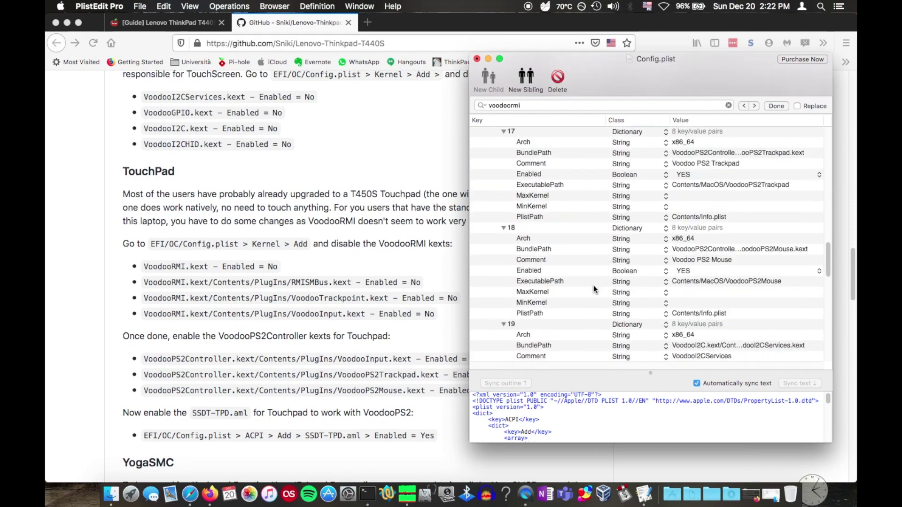
{"action": "key", "text": "super+Tab"}
Step: Confirm ACPI Add entry 10, SSDT-TPD.aml, is enabled, then close Config.plist
{"action": "key", "text": "super+Tab"}
{"action": "scroll", "coordinate": [517, 211], "scroll_direction": "up", "scroll_amount": 15}
{"action": "key", "text": "Escape"}
{"action": "left_click", "coordinate": [487, 142]}
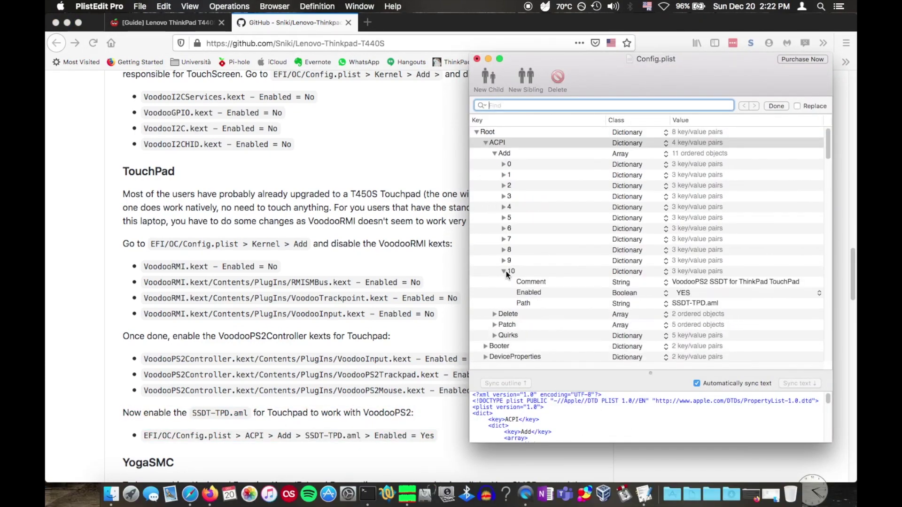
{"action": "left_click", "coordinate": [677, 290]}
{"action": "key", "text": "super+Tab"}
{"action": "key", "text": "ctrl+shift+Tab"}
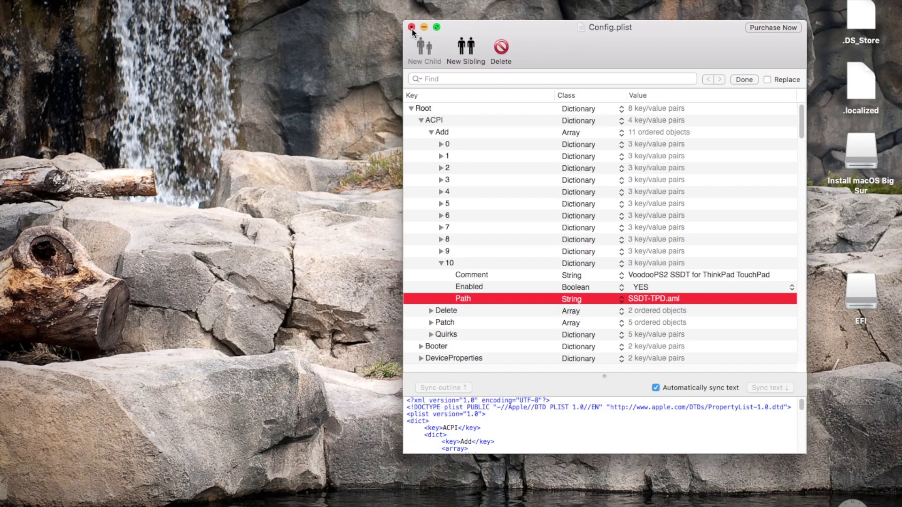
{"action": "left_click", "coordinate": [412, 27]}
Step: Save Config.plist and copy the EFI folder onto the USB drive's EFI partition
{"action": "left_click", "coordinate": [707, 132]}
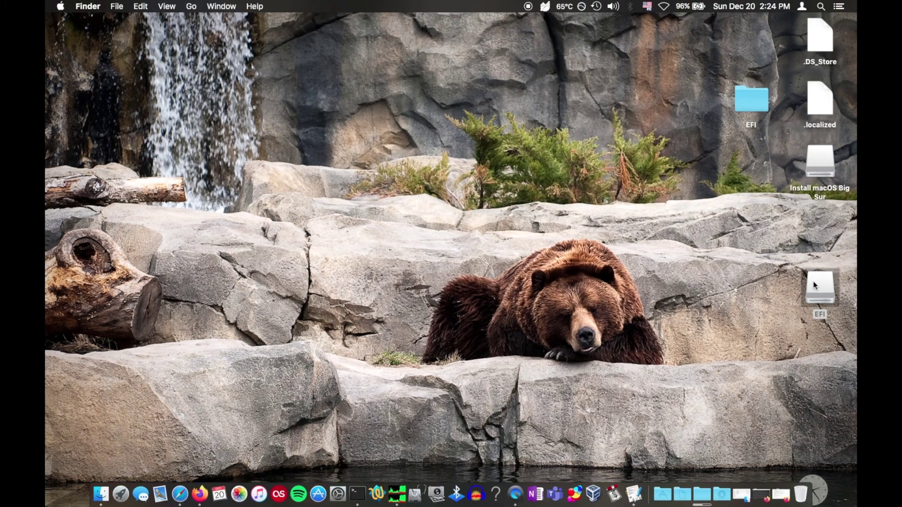
{"action": "double_click", "coordinate": [851, 283]}
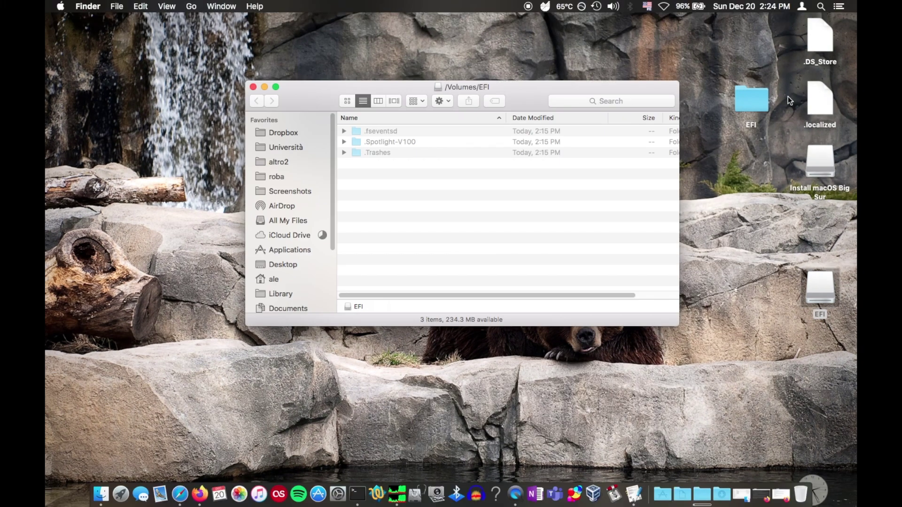
{"action": "left_click_drag", "start_coordinate": [752, 99], "coordinate": [567, 207]}
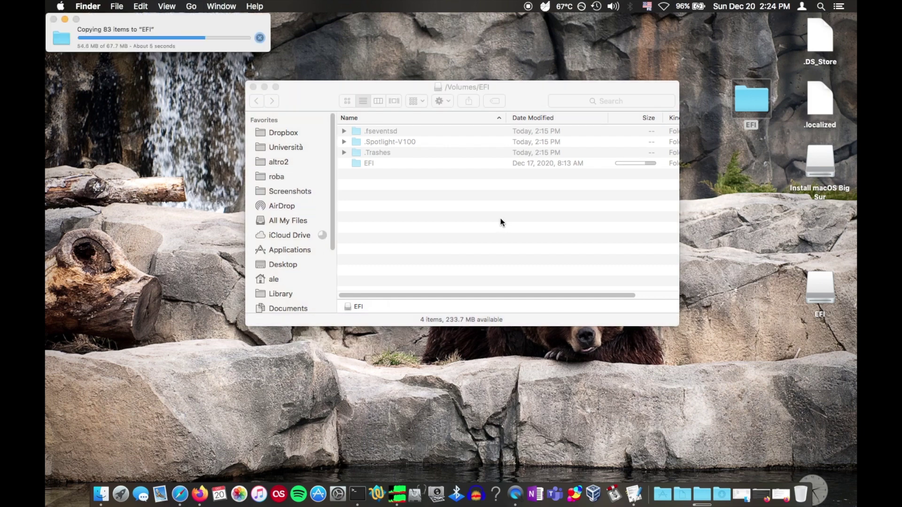
{"action": "double_click", "coordinate": [369, 163]}
Step: Eject the Install macOS Big Sur drive along with all its partitions
{"action": "left_click", "coordinate": [253, 87]}
{"action": "right_click", "coordinate": [816, 172]}
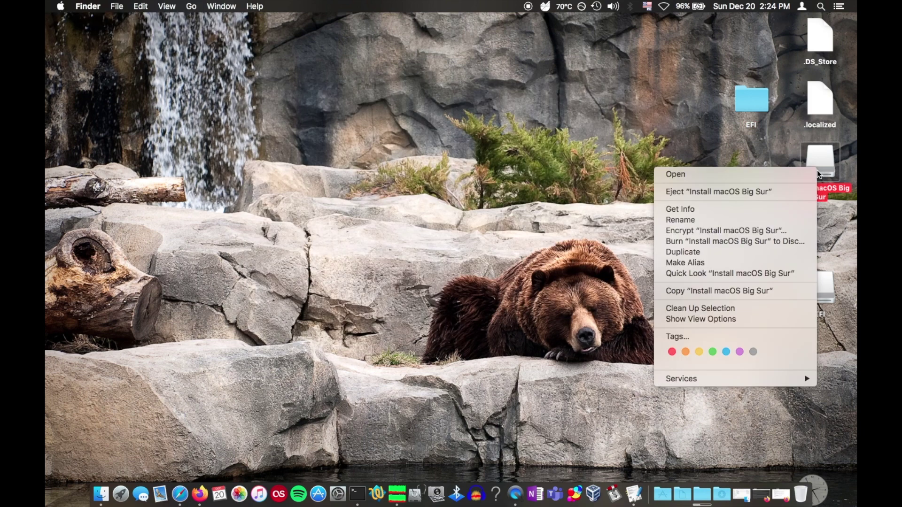
{"action": "left_click", "coordinate": [805, 191]}
{"action": "left_click", "coordinate": [467, 214]}
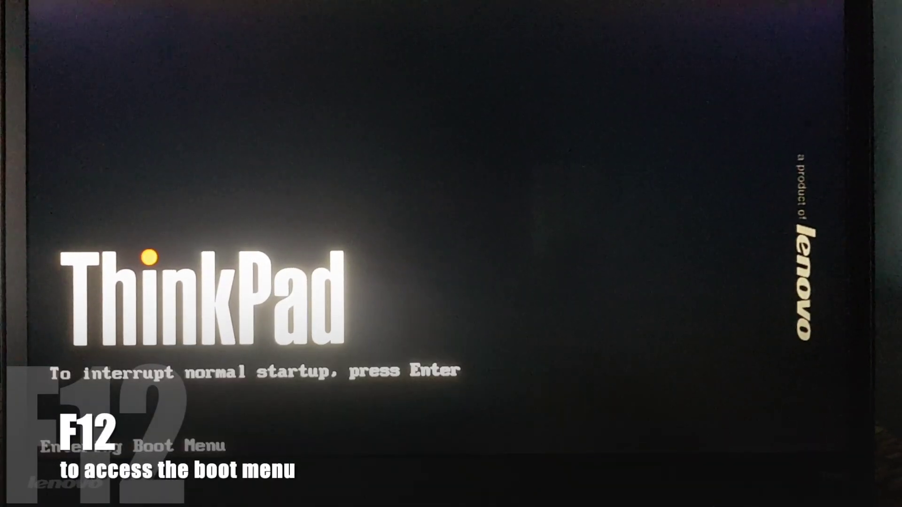
Step: In the F12 boot menu, select the Kingston DataTraveler 3.0 USB drive to boot from
{"action": "key", "text": "F12"}
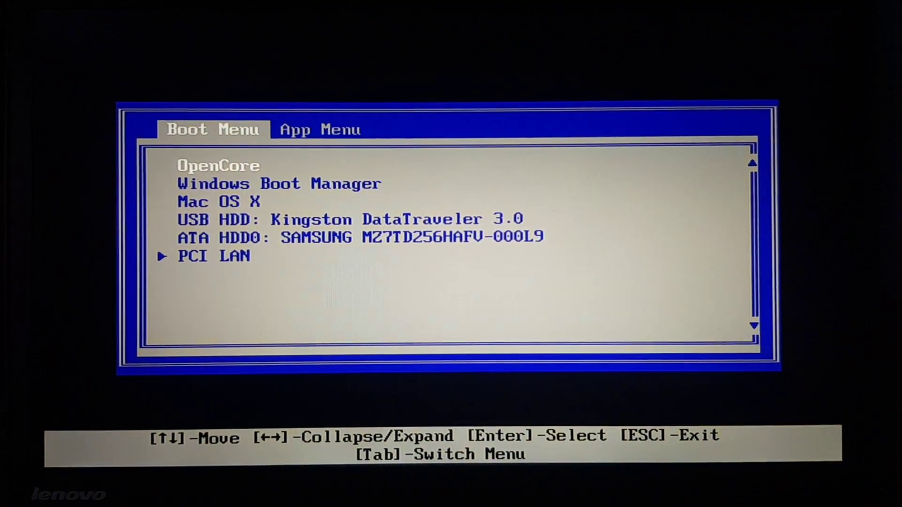
{"action": "key", "text": "Down"}
{"action": "key", "text": "Down"}
{"action": "key", "text": "Down"}
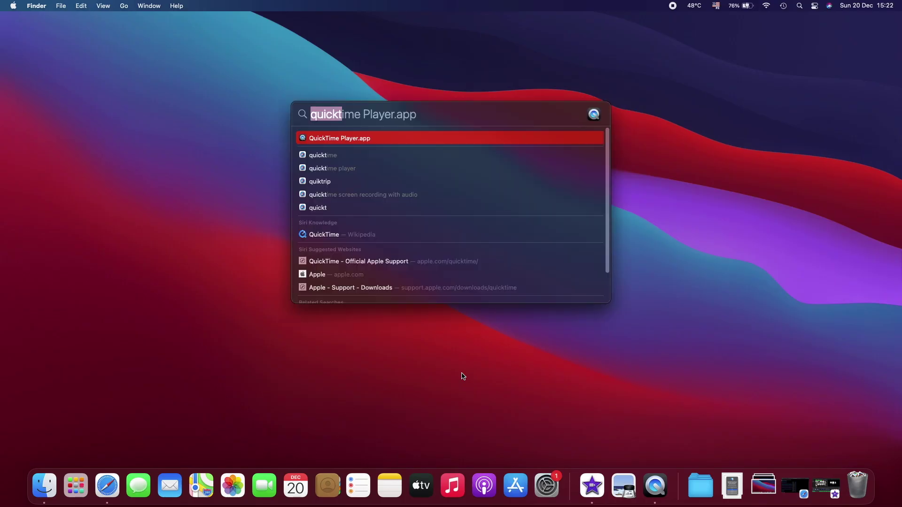
Step: Launch Terminal and list the disks, highlighting the internal EFI partition row
{"action": "type", "text": "term"}
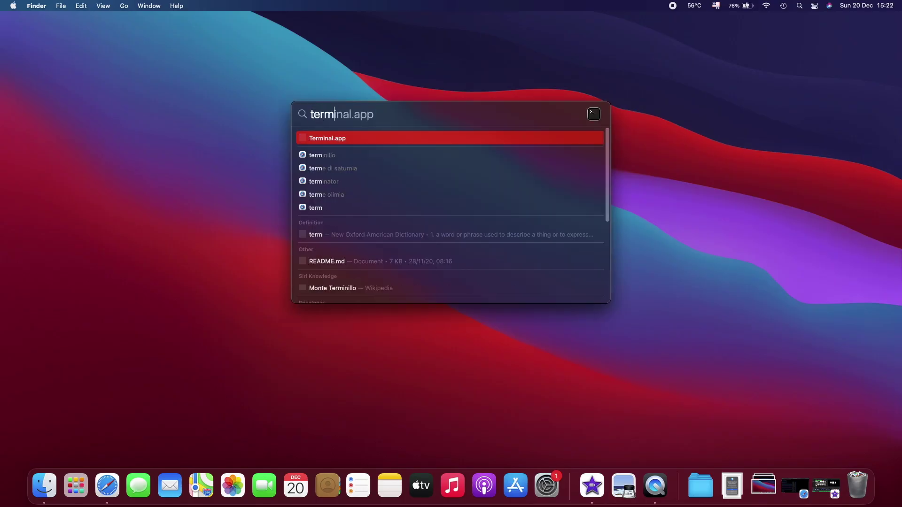
{"action": "key", "text": "Return"}
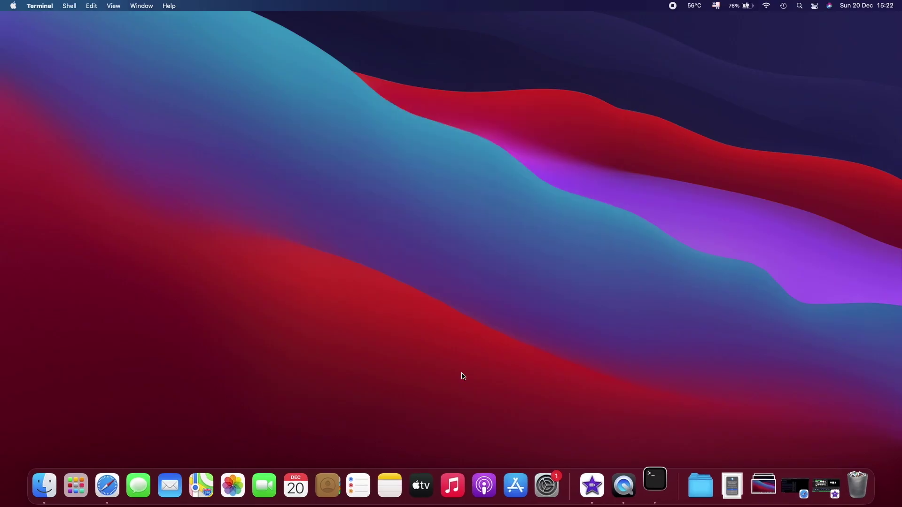
{"action": "type", "text": "li"}
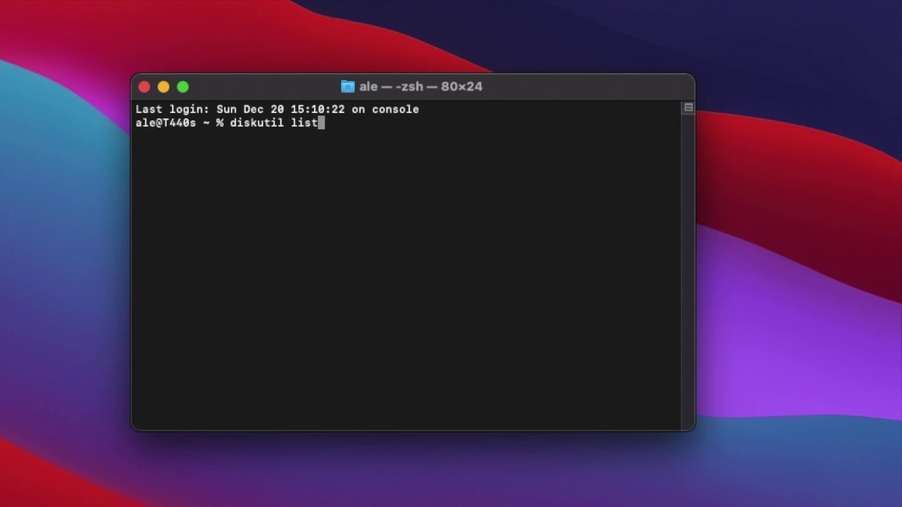
{"action": "type", "text": "st"}
{"action": "key", "text": "Return"}
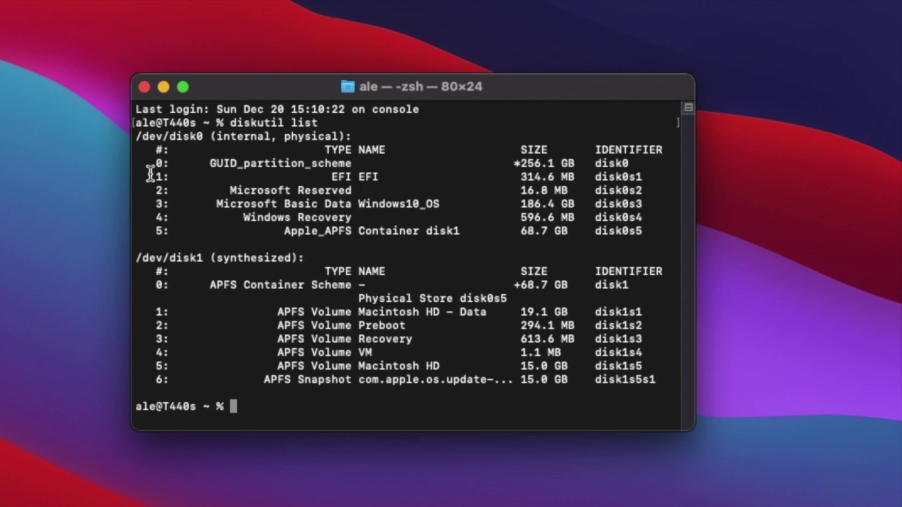
{"action": "left_click_drag", "start_coordinate": [150, 177], "coordinate": [671, 175]}
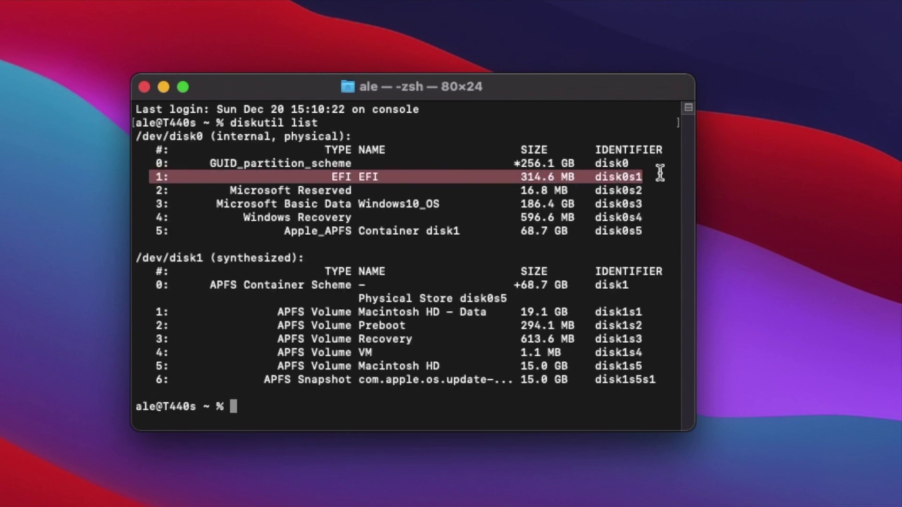
Step: Mount the internal EFI partition with sudo diskutil mountdisk /dev/disk0s1, entering the admin password
{"action": "type", "text": "sudo diskutil mountdisk /dev/disk"}
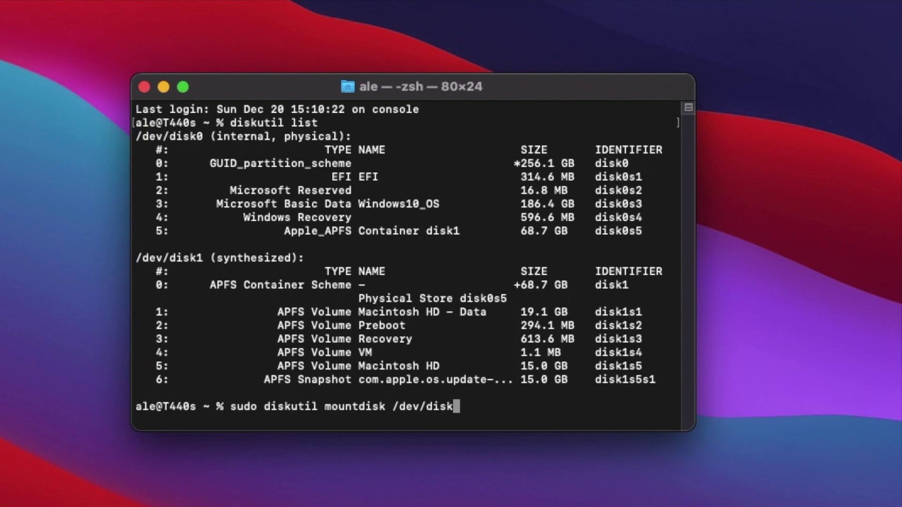
{"action": "type", "text": "0s1"}
{"action": "key", "text": "Return"}
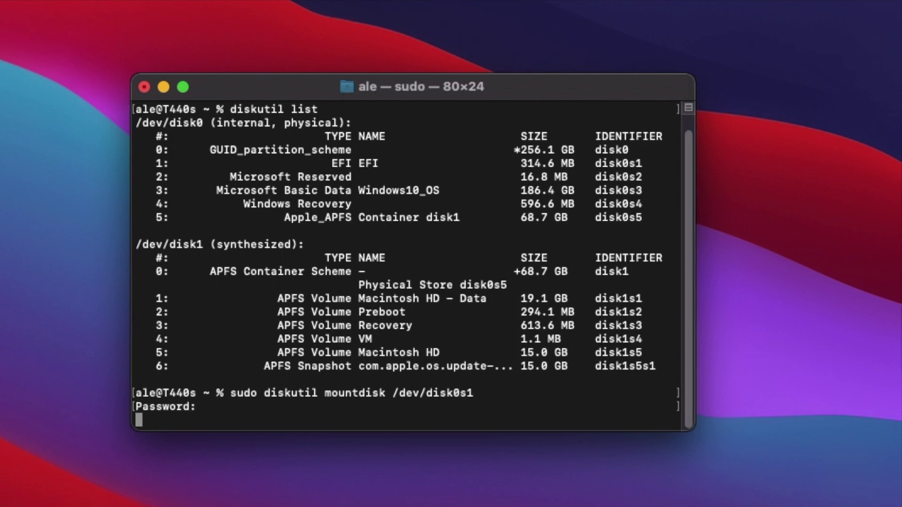
{"action": "key", "text": "Return"}
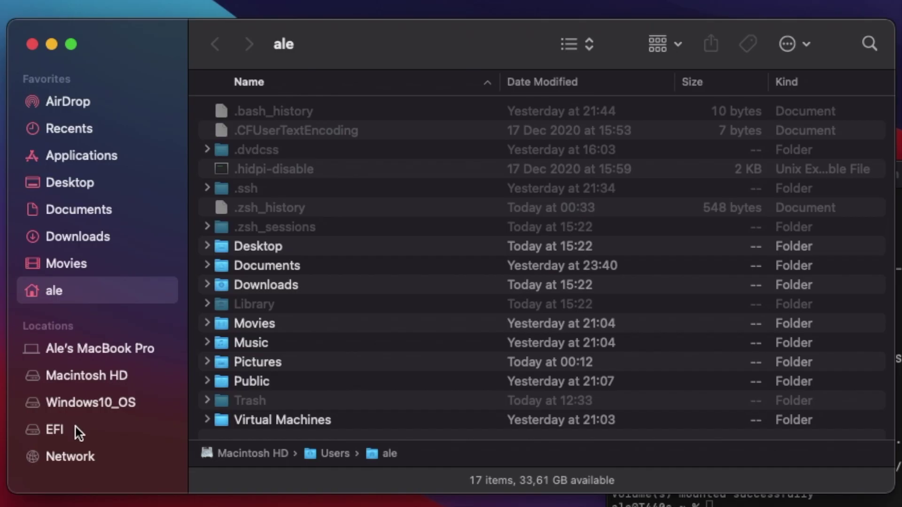
Step: Inspect the Boot (BOOTx64.efi) and OC folders on the internal EFI volume, then eject it
{"action": "left_click", "coordinate": [76, 429]}
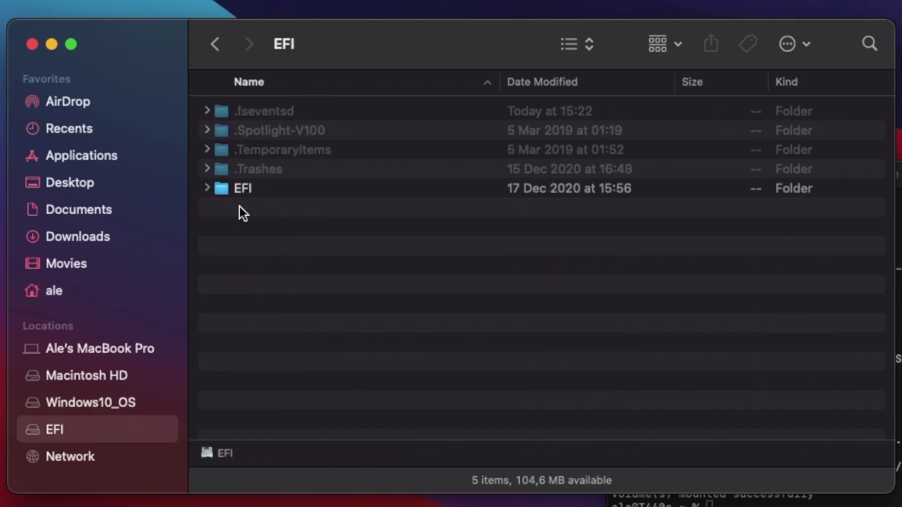
{"action": "double_click", "coordinate": [239, 188]}
{"action": "left_click", "coordinate": [207, 130]}
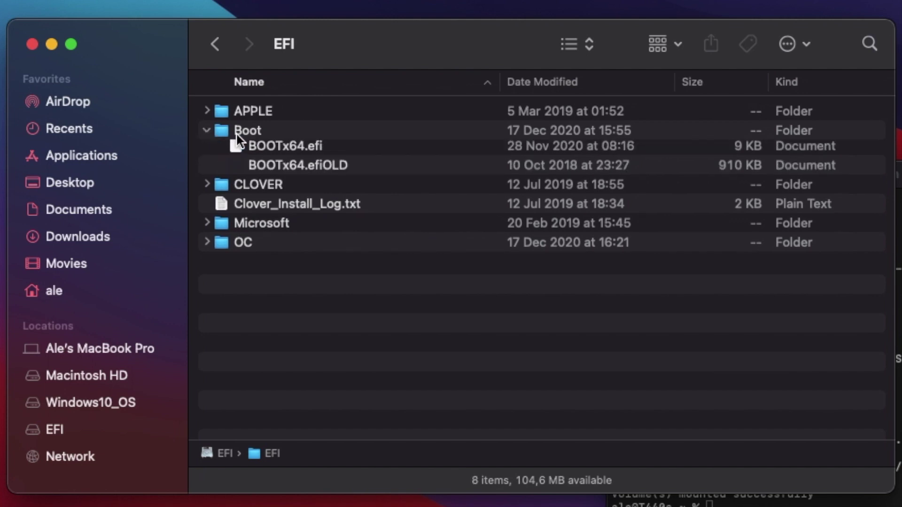
{"action": "left_click", "coordinate": [332, 150]}
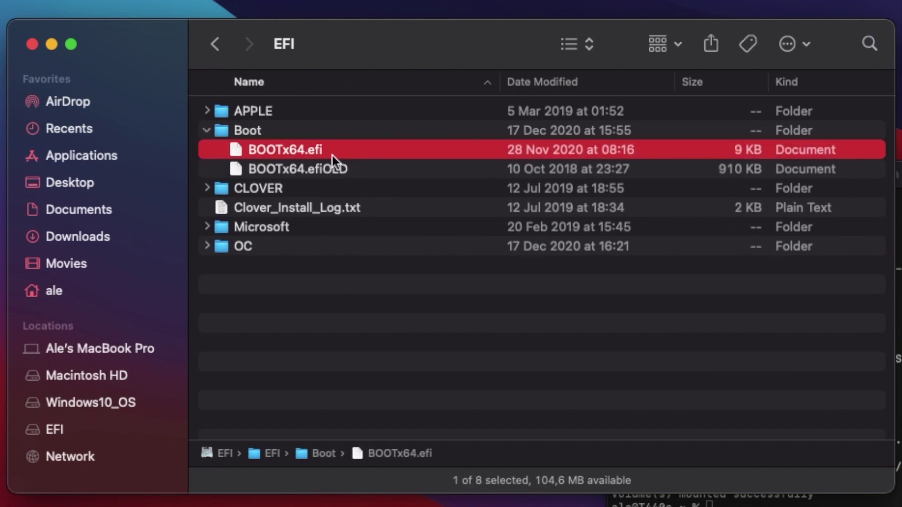
{"action": "left_click", "coordinate": [206, 131]}
{"action": "left_click", "coordinate": [268, 213]}
{"action": "key", "text": "Right"}
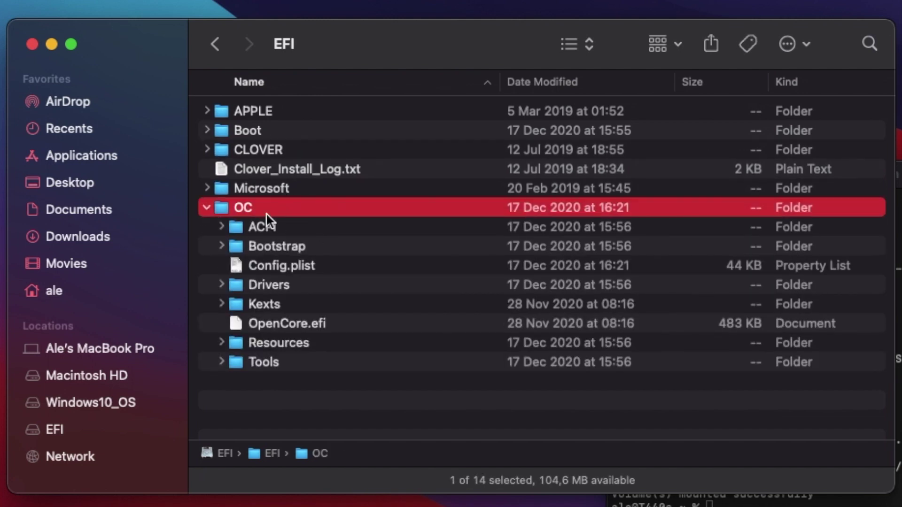
{"action": "left_click", "coordinate": [207, 208]}
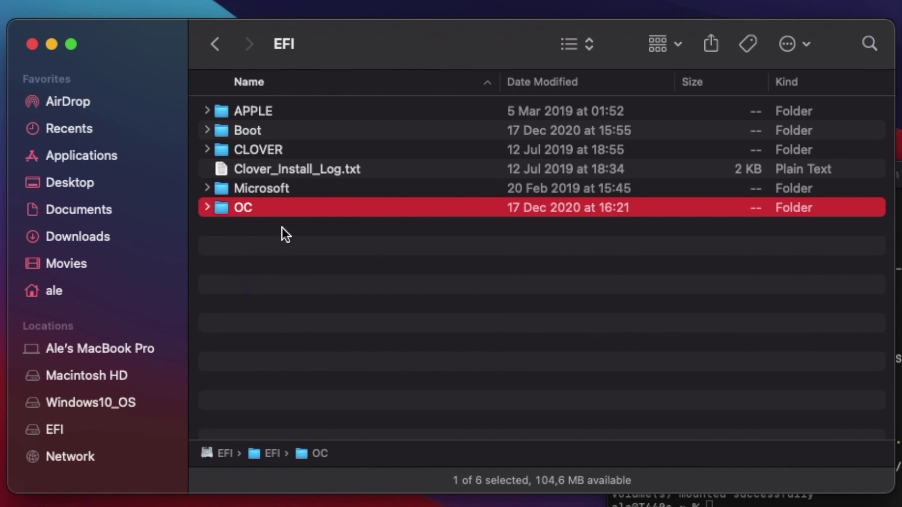
{"action": "right_click", "coordinate": [49, 431]}
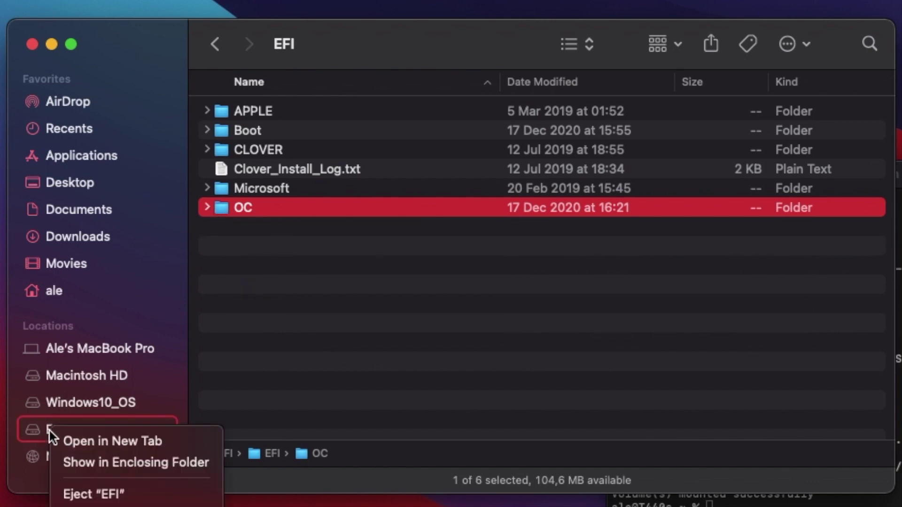
{"action": "left_click", "coordinate": [61, 489]}
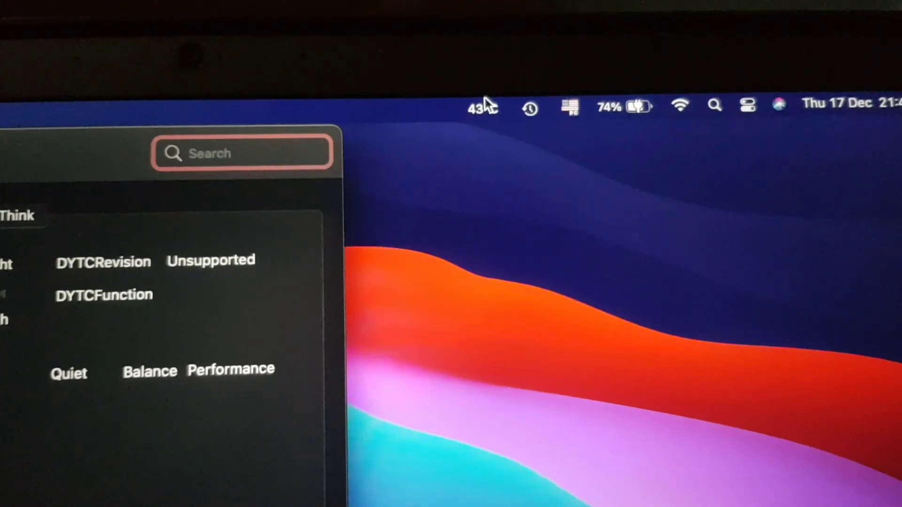
Step: Show the Macs Fan Control window from the 43°C menu-bar item
{"action": "left_click", "coordinate": [477, 104]}
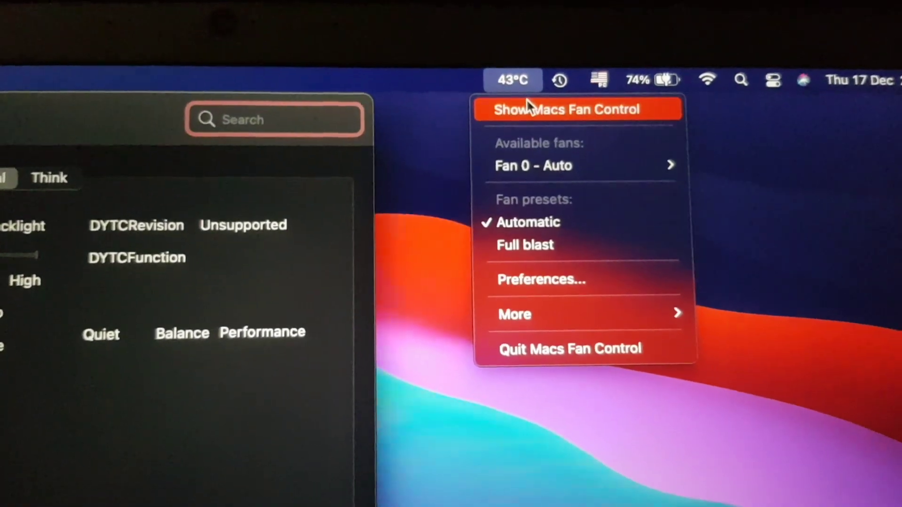
{"action": "left_click", "coordinate": [526, 104]}
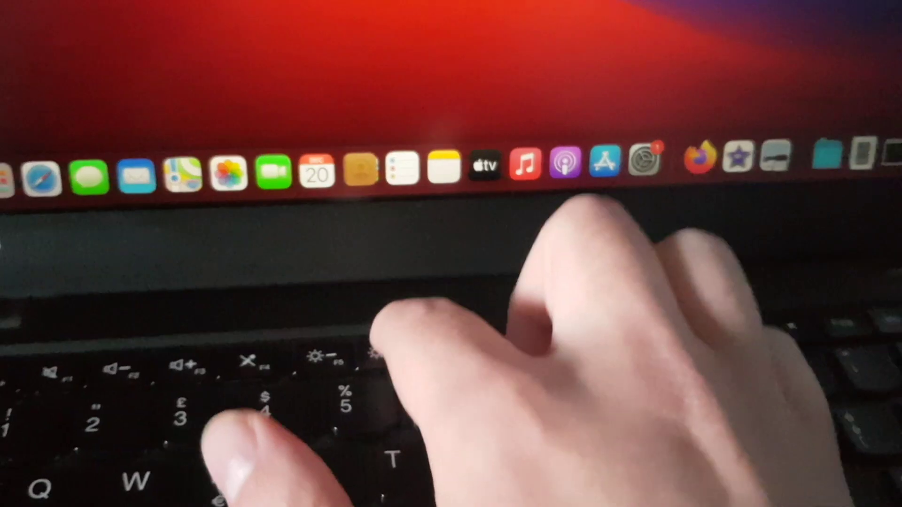
Step: Test brightness with F6 and F5, dimming to about 40%, then test the volume key
{"action": "key", "text": "F6"}
{"action": "key", "text": "F6"}
{"action": "key", "text": "F6"}
{"action": "key", "text": "F5"}
{"action": "key", "text": "F5"}
{"action": "key", "text": "F5"}
{"action": "key", "text": "F5"}
{"action": "key", "text": "F5"}
{"action": "key", "text": "F5"}
{"action": "key", "text": "F5"}
{"action": "key", "text": "F5"}
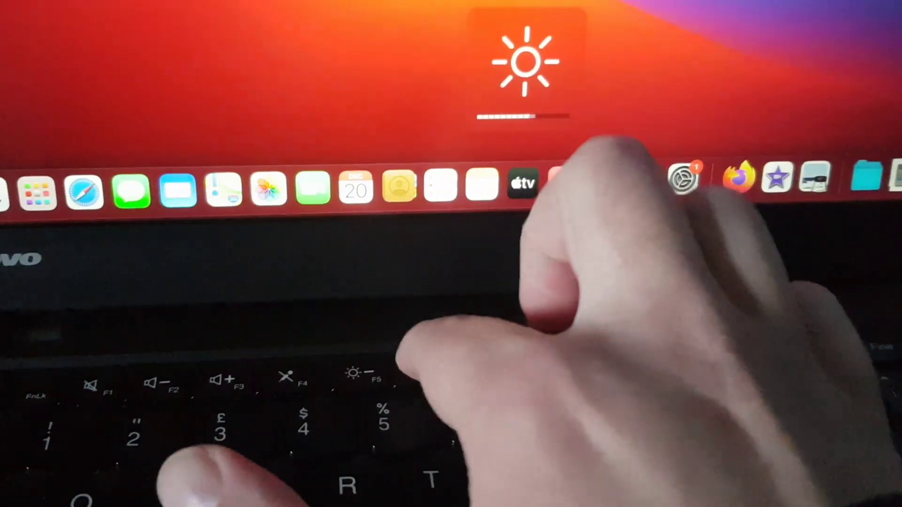
{"action": "key", "text": "F3"}
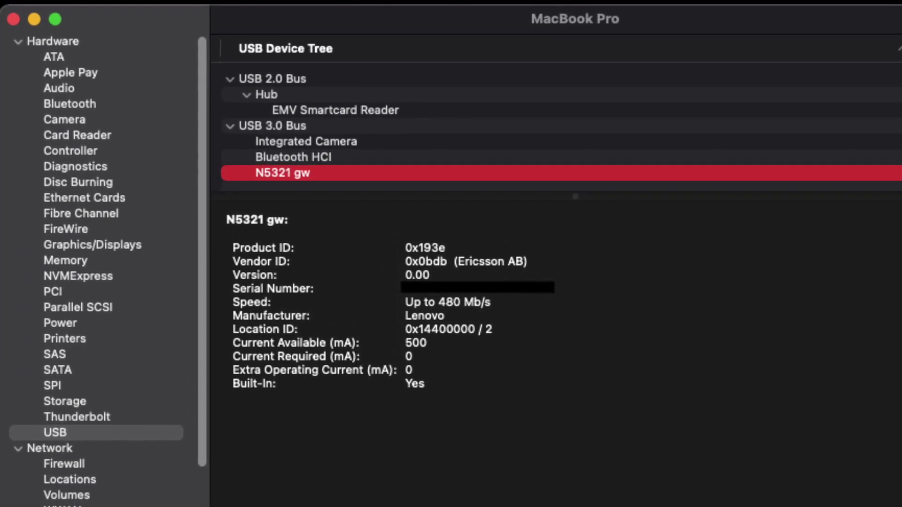
Step: View the EMV Smartcard Reader details in System Information's USB list
{"action": "left_click", "coordinate": [335, 110]}
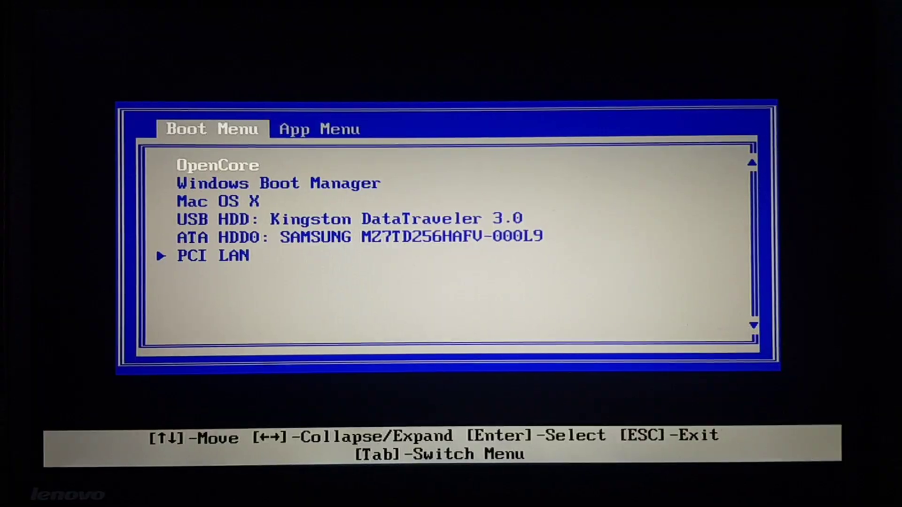
Step: Choose the OpenCore entry in the Lenovo boot menu and start macOS from it
{"action": "key", "text": "Down"}
{"action": "key", "text": "Down"}
{"action": "key", "text": "Down"}
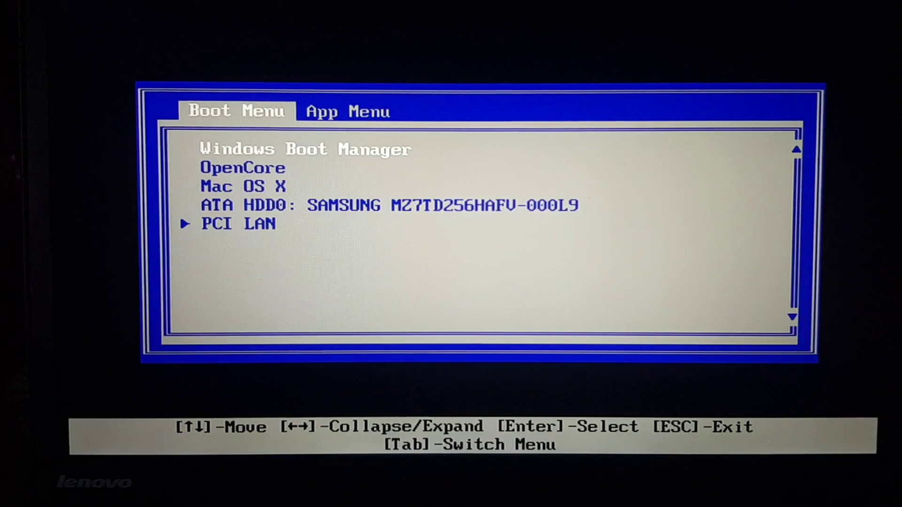
{"action": "key", "text": "Down"}
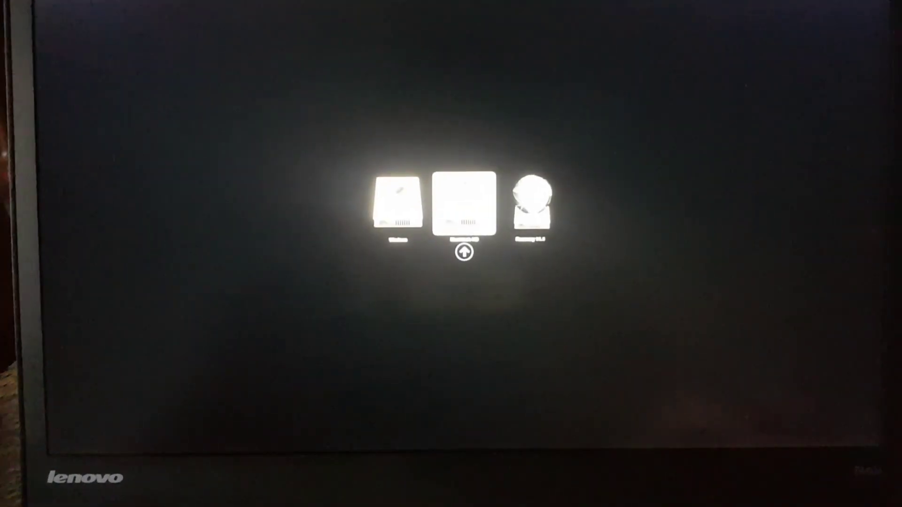
{"action": "key", "text": "Return"}
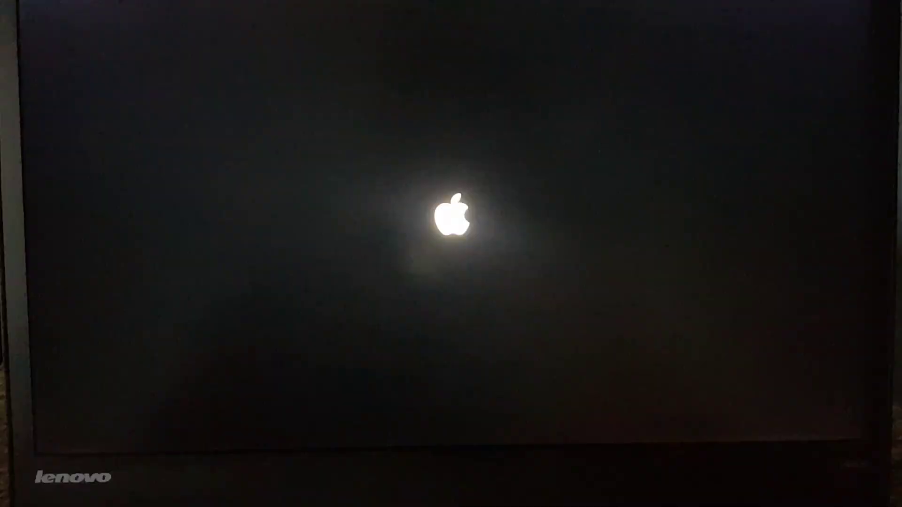